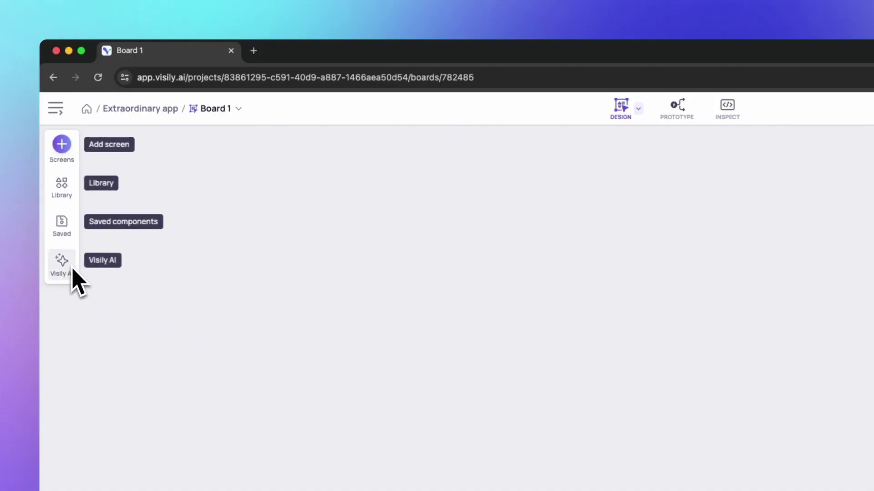
Open the Visily AI tool list on Board 1 and preview each AI feature.
{"action": "left_click", "coordinate": [72, 271]}
{"action": "mouse_move", "coordinate": [169, 223]}
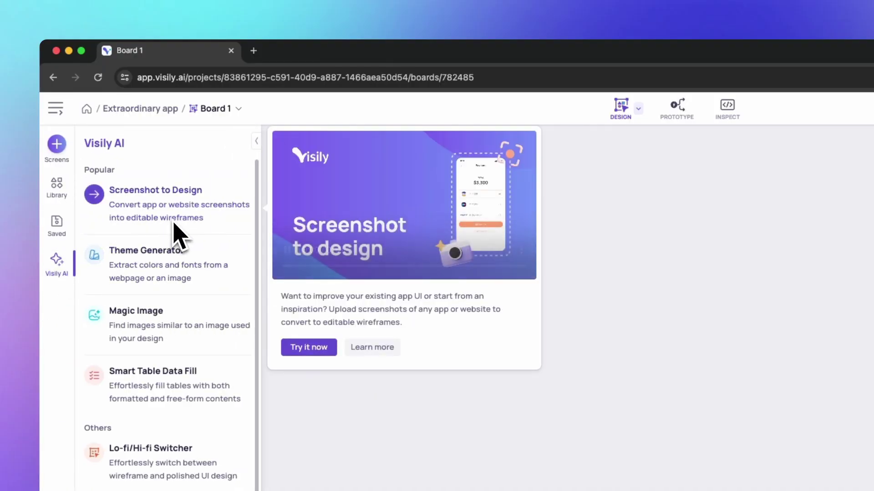
{"action": "mouse_move", "coordinate": [177, 256]}
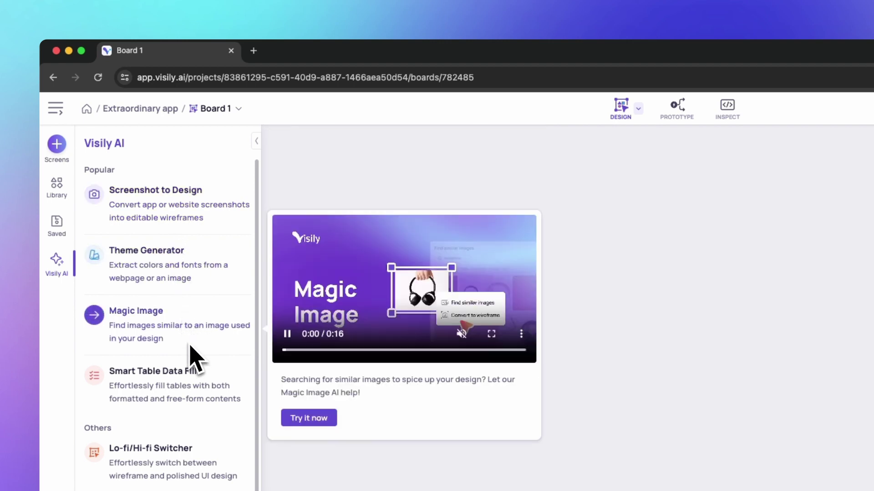
{"action": "mouse_move", "coordinate": [201, 400]}
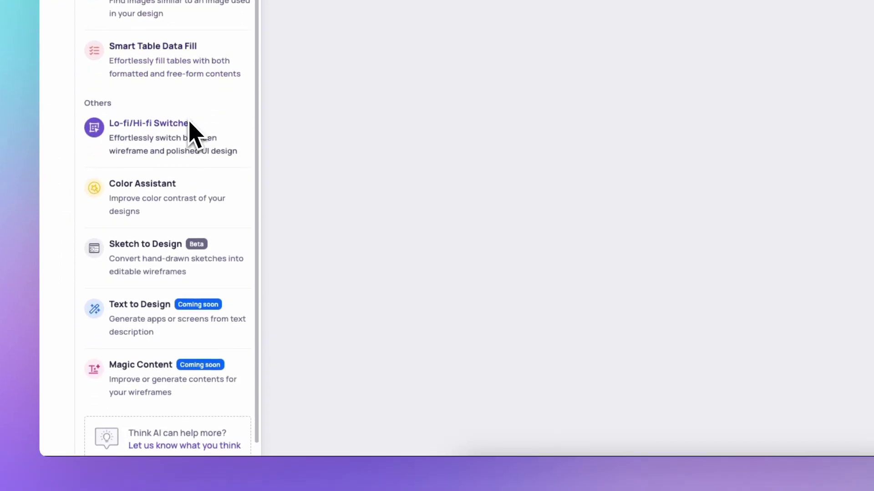
{"action": "mouse_move", "coordinate": [190, 181]}
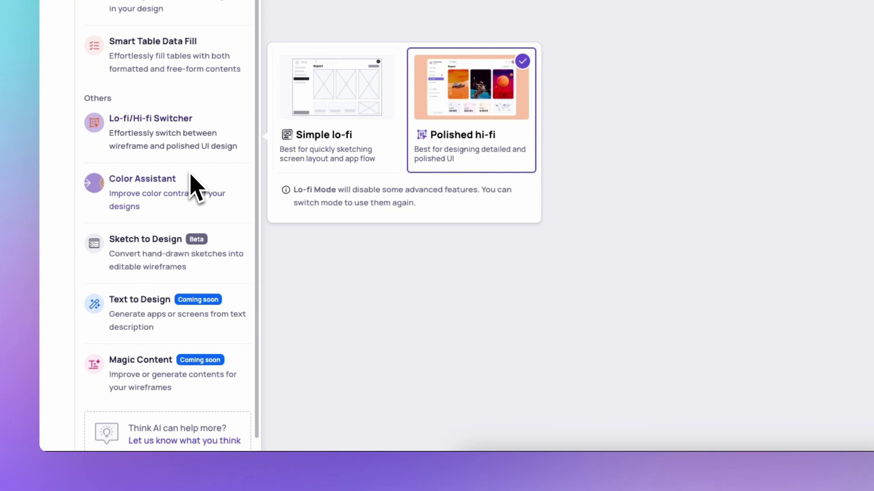
{"action": "mouse_move", "coordinate": [181, 244]}
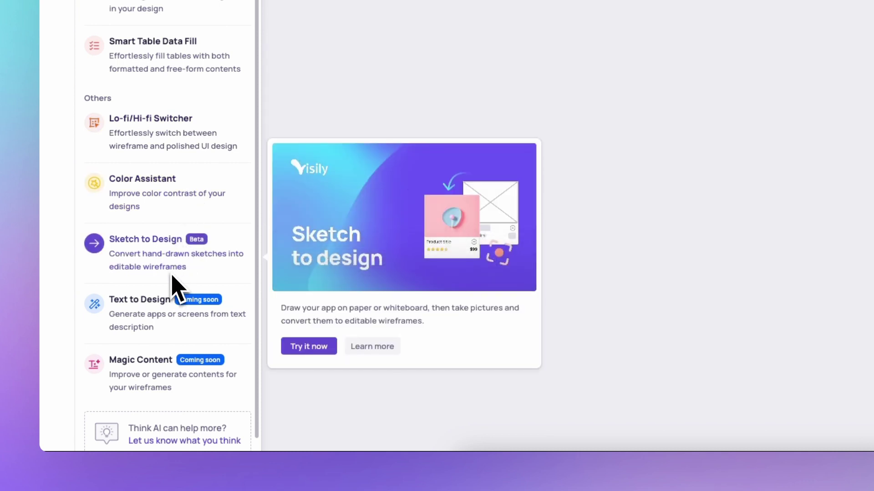
{"action": "mouse_move", "coordinate": [146, 363]}
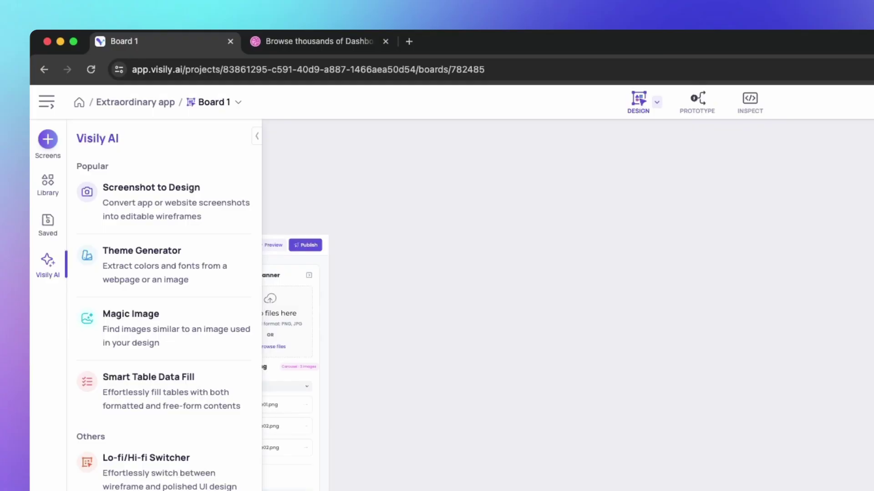
Convert the uploaded ShopFlow dashboard screenshot into wireframes with Screenshot to Design.
{"action": "left_click", "coordinate": [200, 216]}
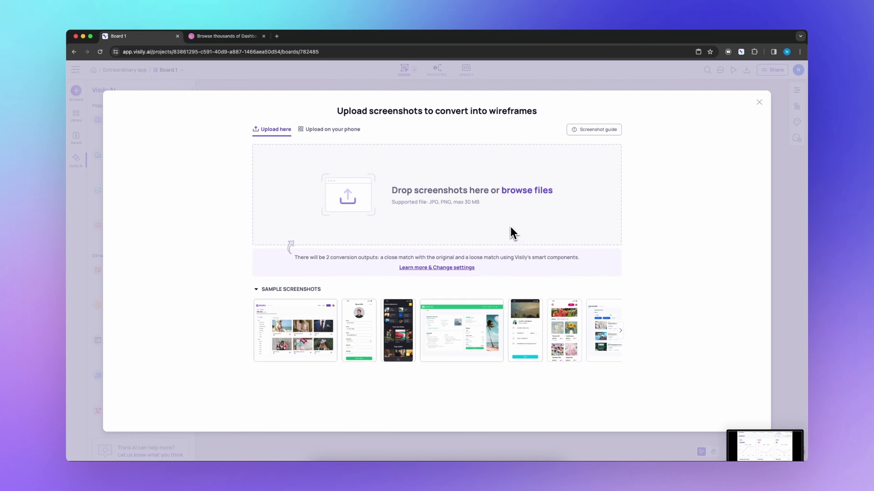
{"action": "left_click", "coordinate": [510, 228]}
{"action": "left_click", "coordinate": [421, 225]}
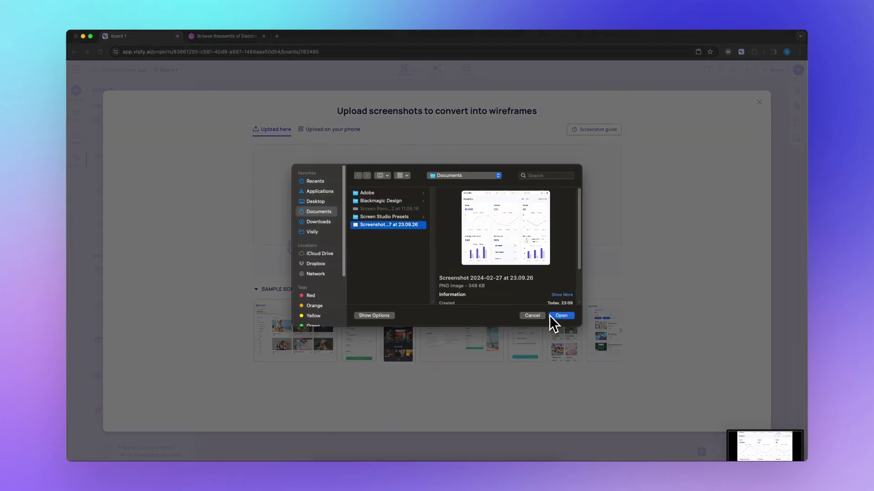
{"action": "left_click", "coordinate": [559, 316]}
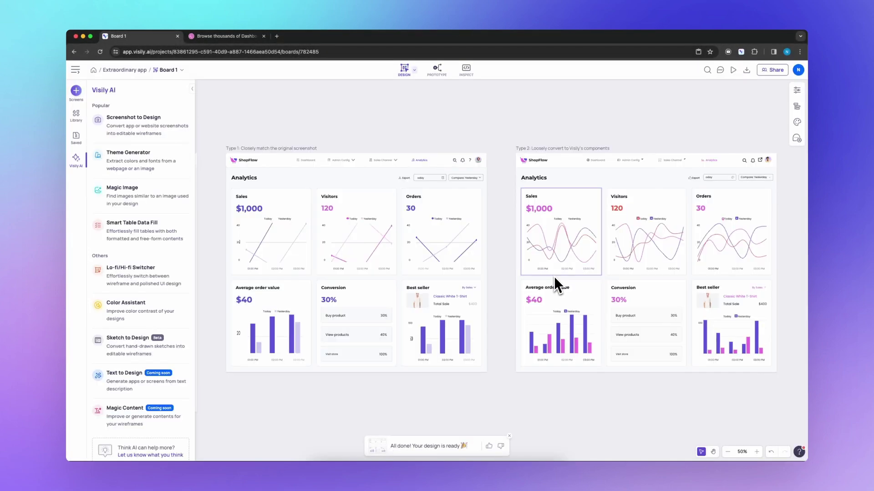
Make the Average order value chart stacked columns and set the Sales chart lines to Straight.
{"action": "left_click", "coordinate": [560, 291]}
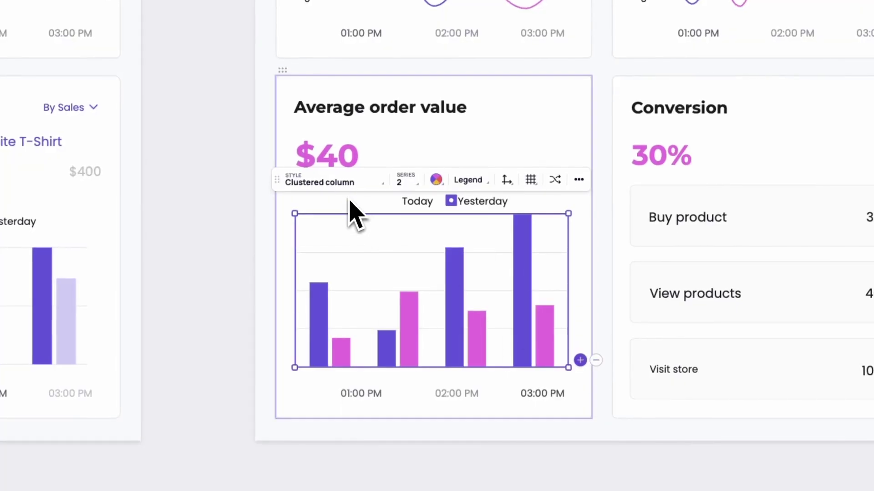
{"action": "left_click", "coordinate": [332, 182]}
{"action": "left_click", "coordinate": [351, 234]}
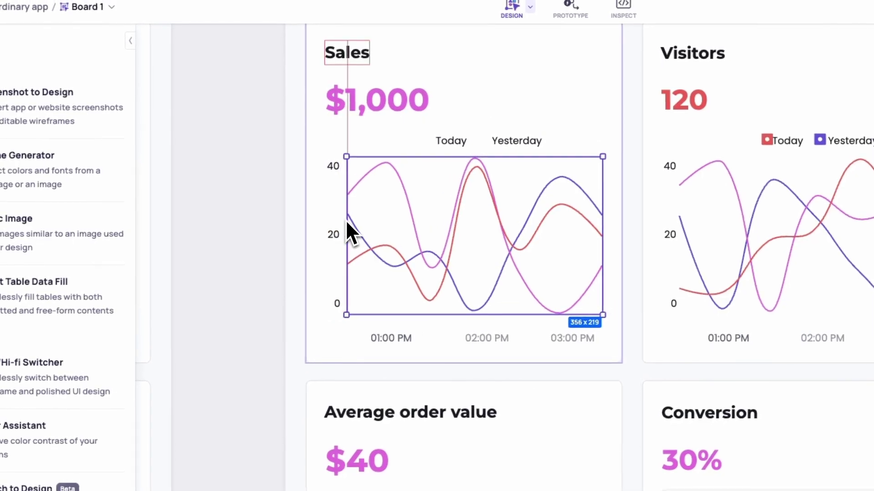
{"action": "left_click", "coordinate": [401, 122]}
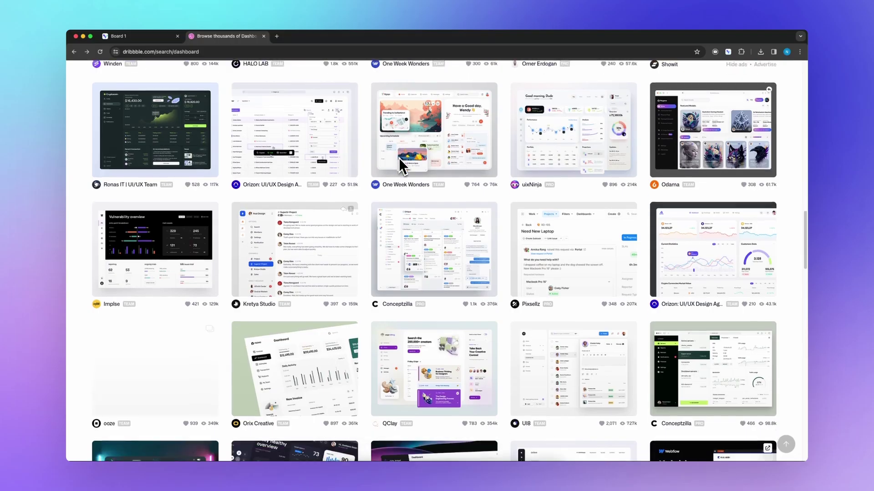
Open Afterglow's Finance Analytics Dashboard shot from the results and copy its image.
{"action": "scroll", "coordinate": [398, 157], "scroll_direction": "down", "scroll_amount": 5}
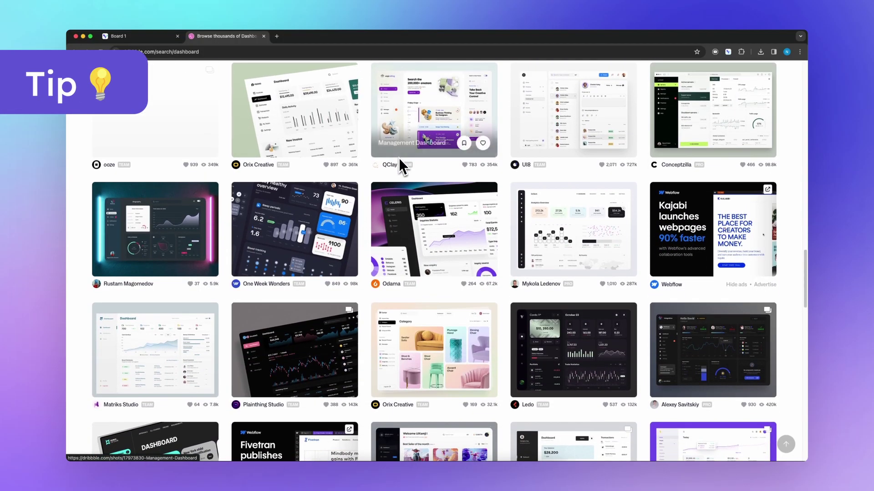
{"action": "scroll", "coordinate": [399, 158], "scroll_direction": "down", "scroll_amount": 4}
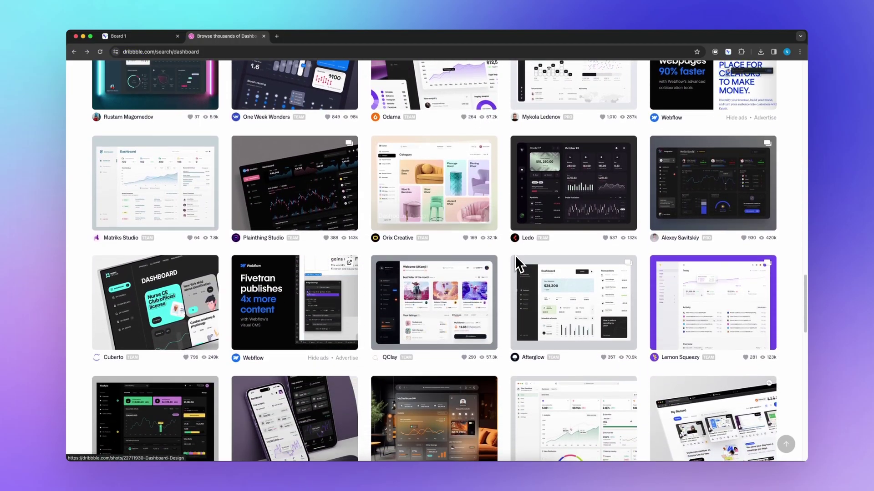
{"action": "left_click", "coordinate": [526, 270]}
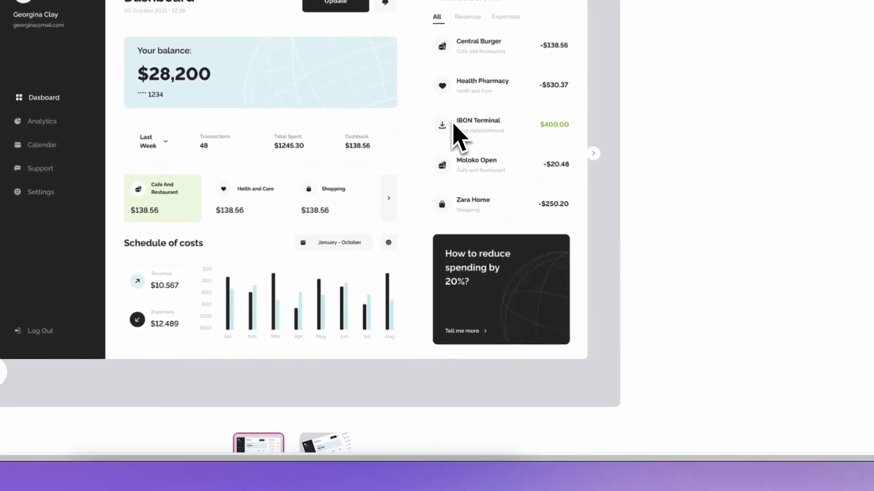
{"action": "right_click", "coordinate": [525, 269]}
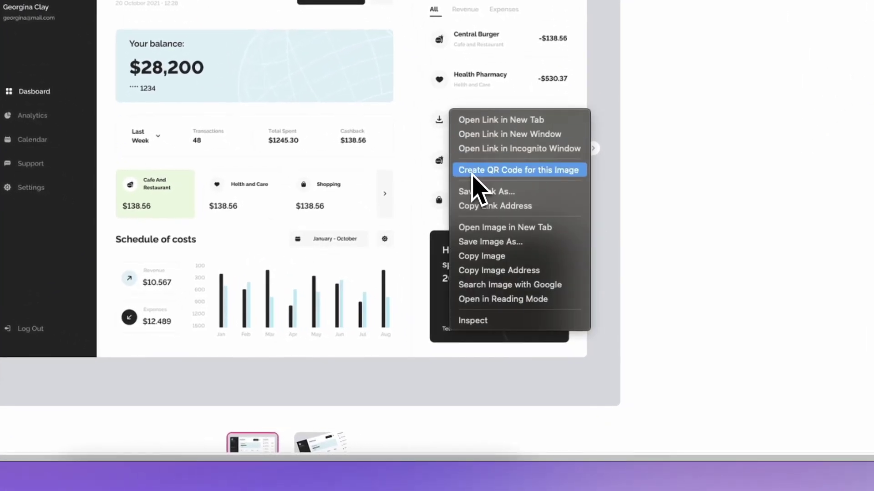
{"action": "left_click", "coordinate": [489, 257]}
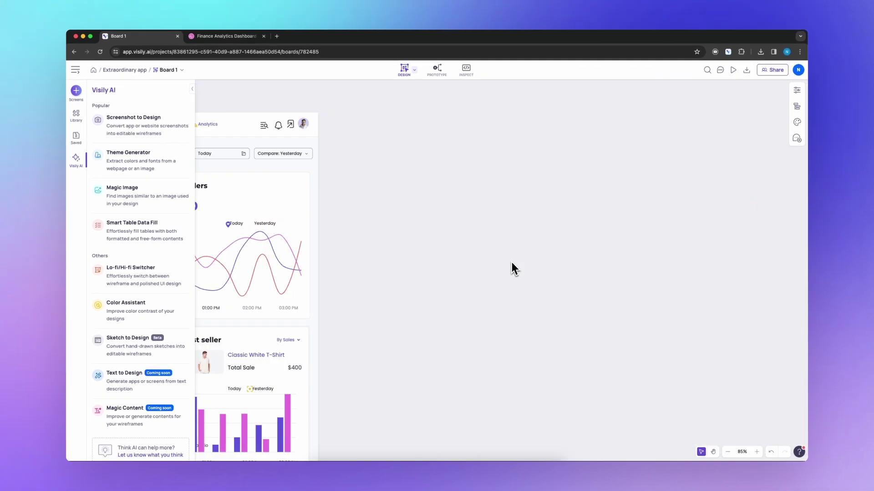
Paste the finance dashboard image and convert it into an editable wireframe.
{"action": "key", "text": "ctrl+v"}
{"action": "key", "text": "shift+2"}
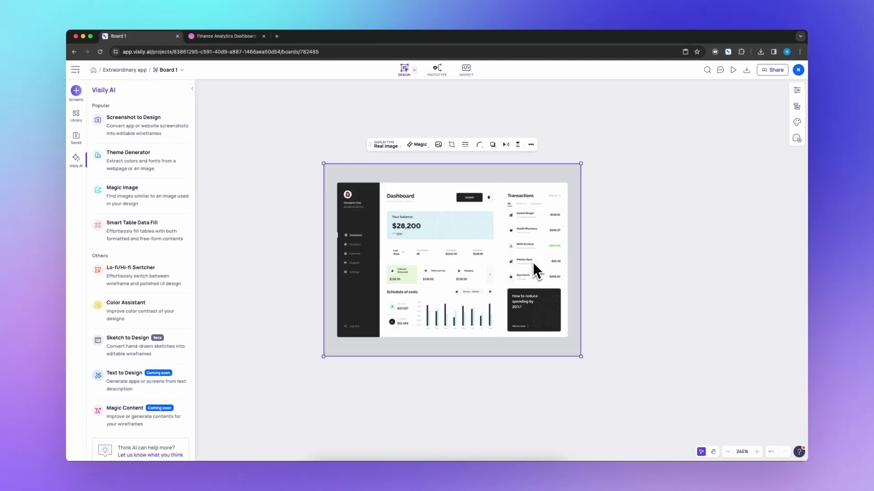
{"action": "left_click", "coordinate": [417, 144]}
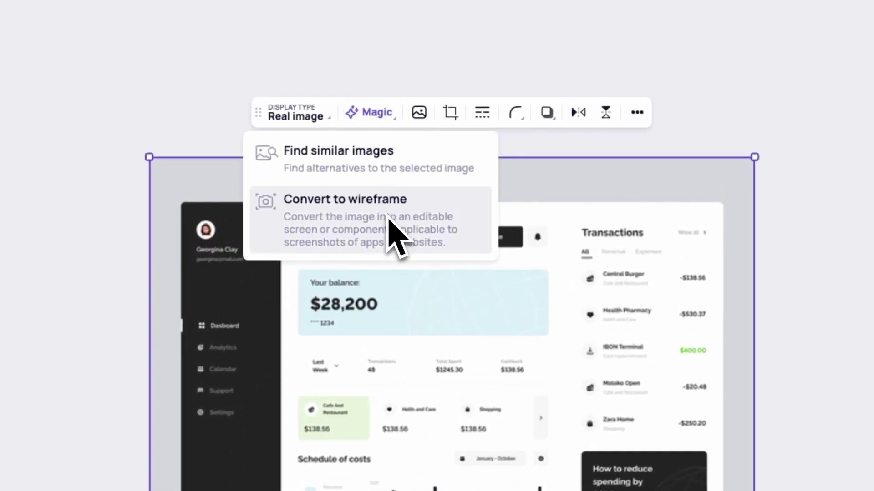
{"action": "left_click", "coordinate": [388, 218]}
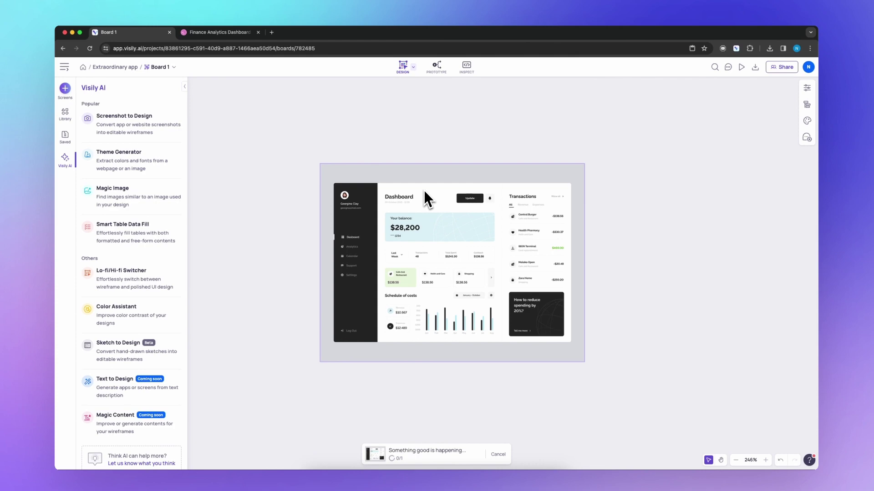
Give the Dasboard nav item a bar-chart icon and Analytics a pie-chart icon.
{"action": "left_click", "coordinate": [319, 245]}
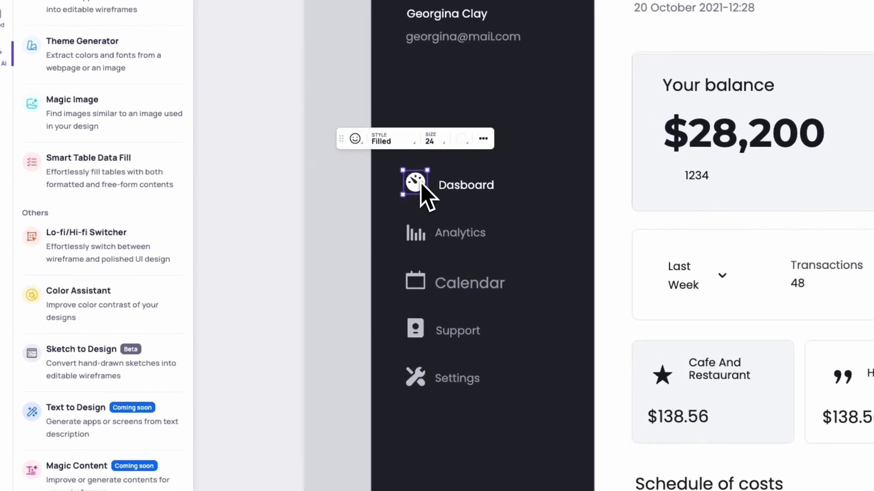
{"action": "scroll", "coordinate": [299, 220], "scroll_direction": "up", "scroll_amount": 3}
{"action": "left_click", "coordinate": [374, 130]}
{"action": "type", "text": "dashb"}
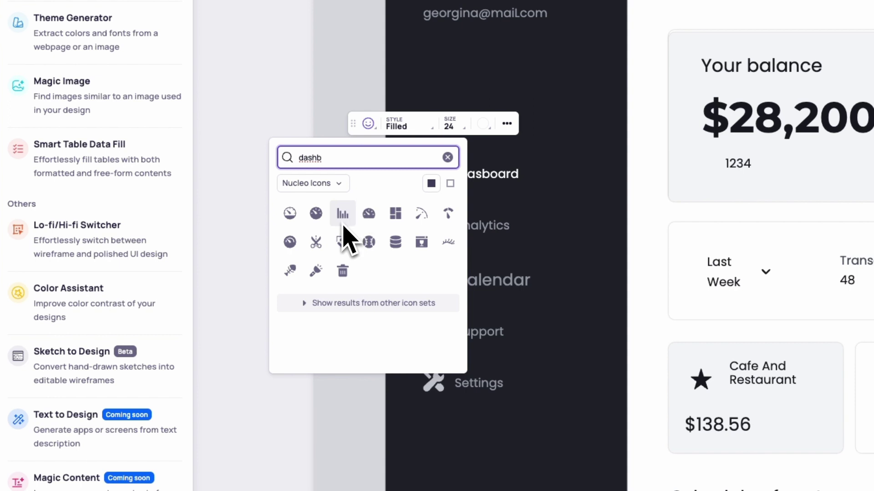
{"action": "left_click", "coordinate": [342, 214]}
{"action": "left_click", "coordinate": [368, 178]}
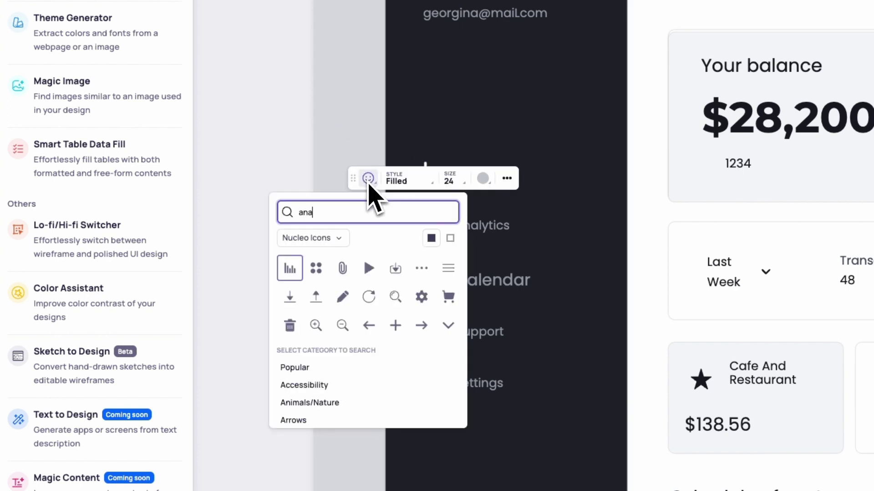
{"action": "left_click", "coordinate": [316, 271]}
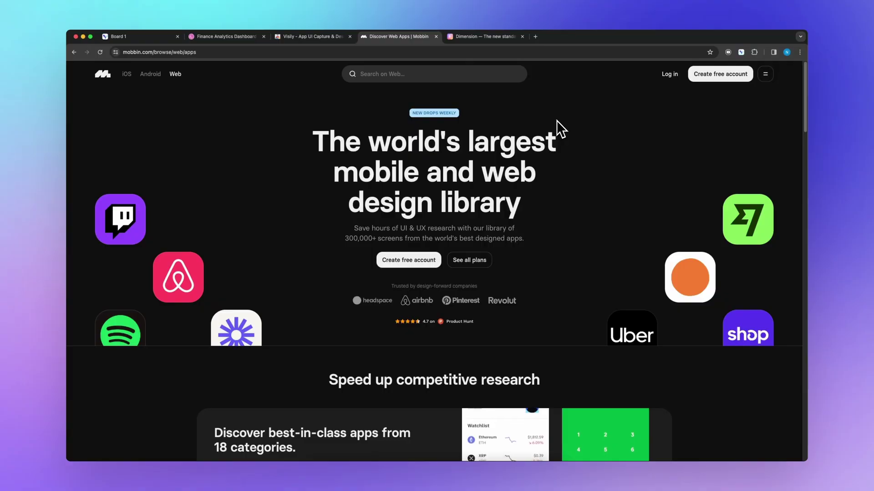
Capture Mobbin's visible page and the Dimension page's two feature cards, then open Import to Visily.
{"action": "left_click", "coordinate": [741, 52]}
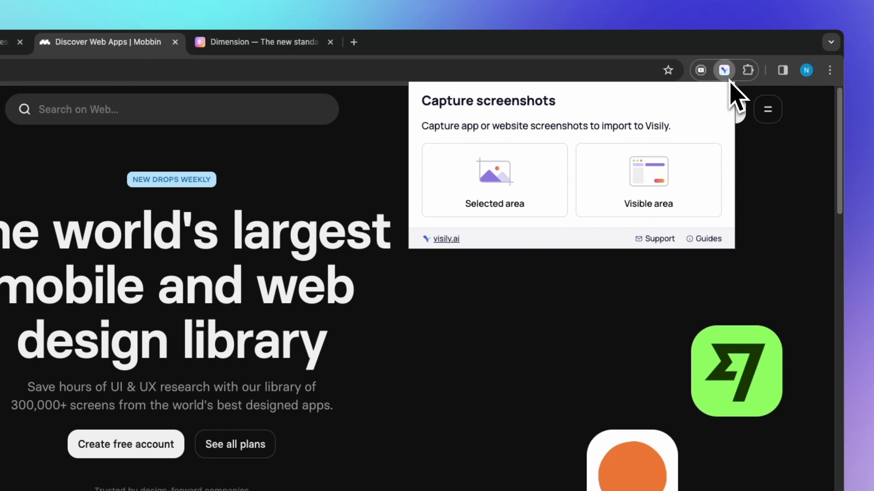
{"action": "left_click", "coordinate": [628, 193]}
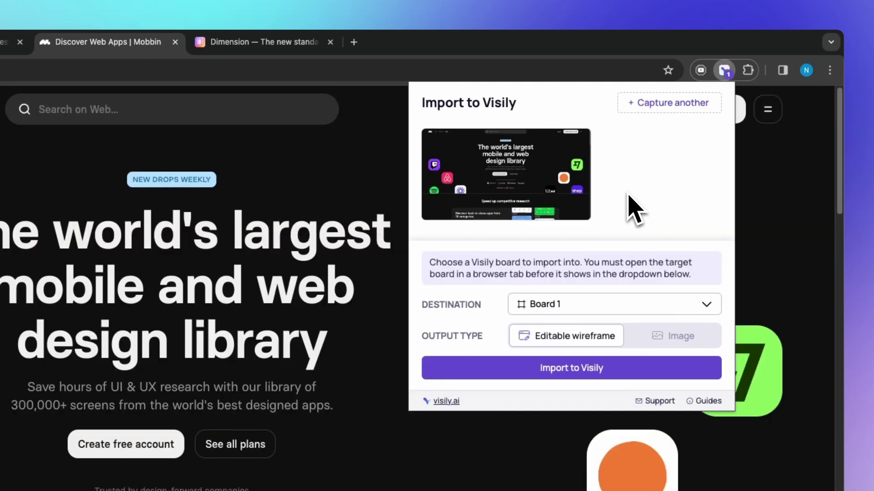
{"action": "left_click", "coordinate": [297, 45]}
{"action": "left_click", "coordinate": [724, 71]}
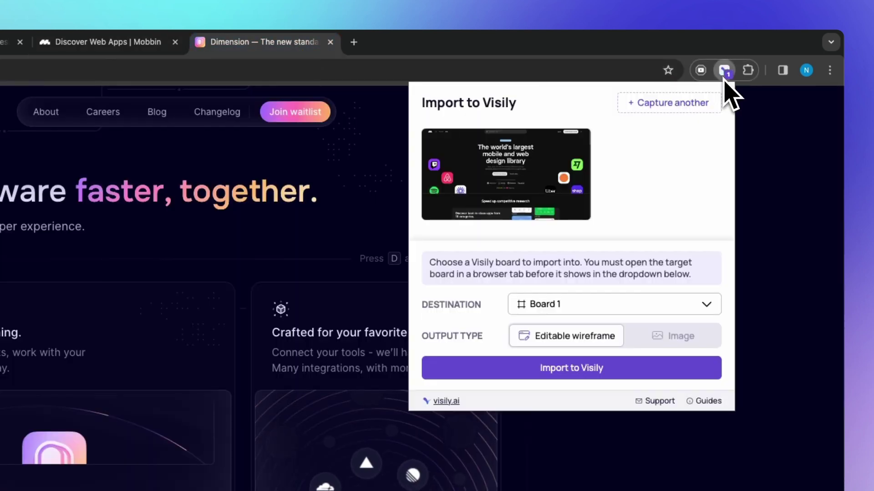
{"action": "left_click", "coordinate": [693, 132]}
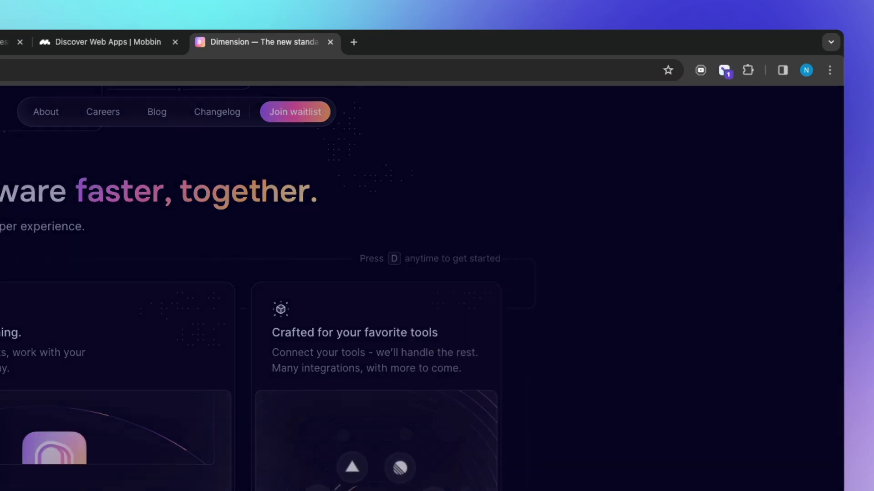
{"action": "left_click_drag", "start_coordinate": [248, 161], "coordinate": [624, 392]}
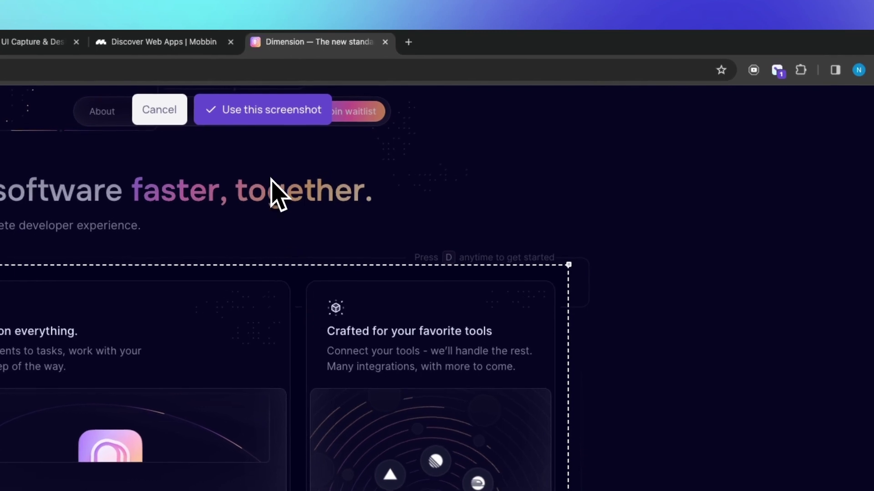
{"action": "left_click", "coordinate": [261, 114]}
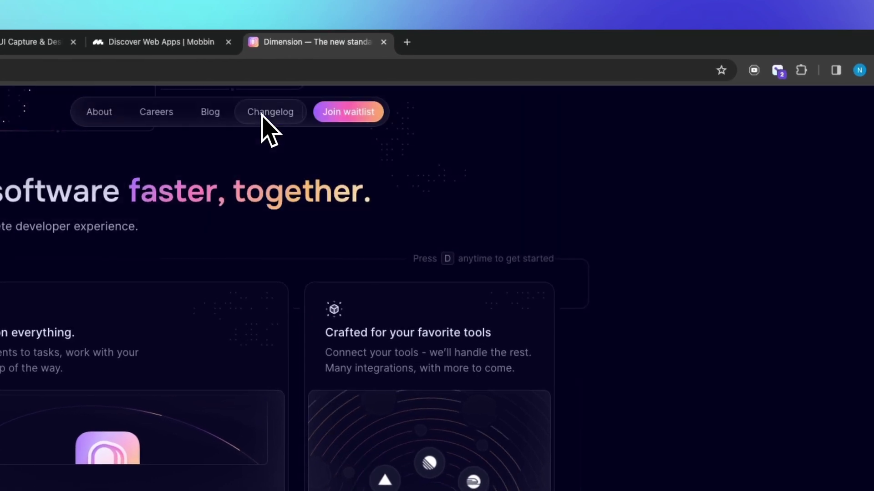
{"action": "left_click", "coordinate": [778, 72]}
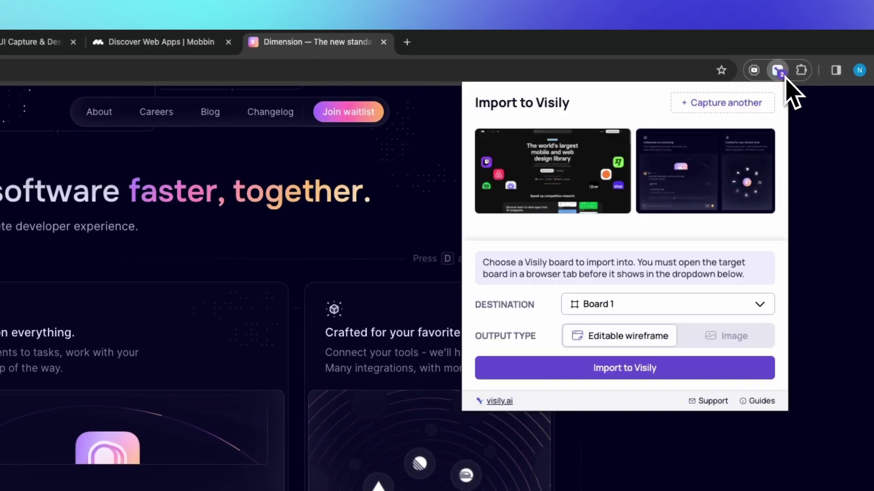
Import the captures into Board 1 and make the Create free account button light with purple text.
{"action": "left_click", "coordinate": [608, 371]}
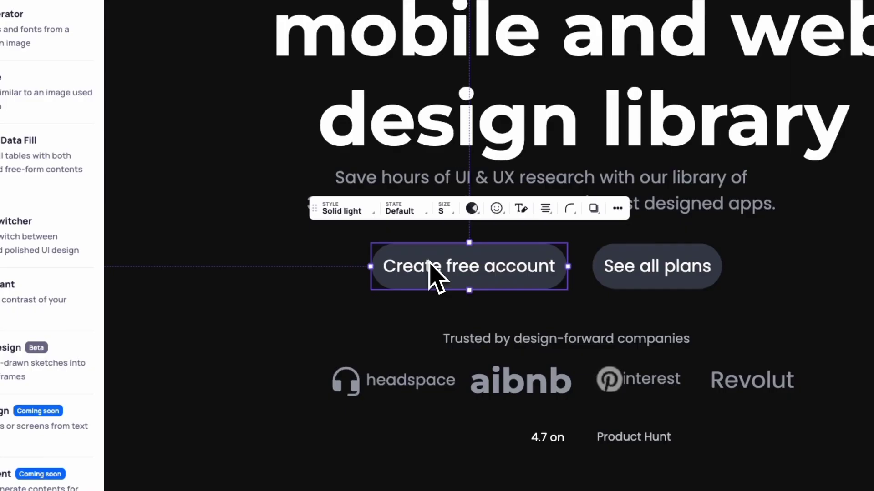
{"action": "left_click", "coordinate": [471, 209]}
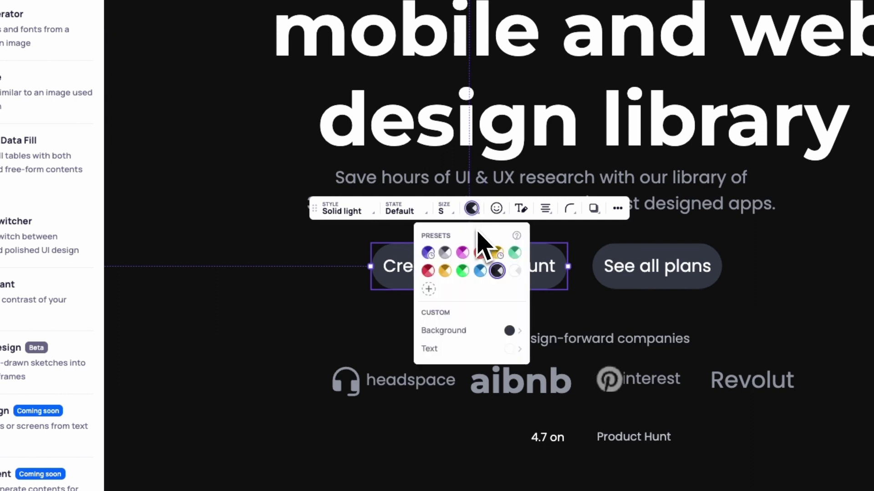
{"action": "left_click", "coordinate": [430, 254]}
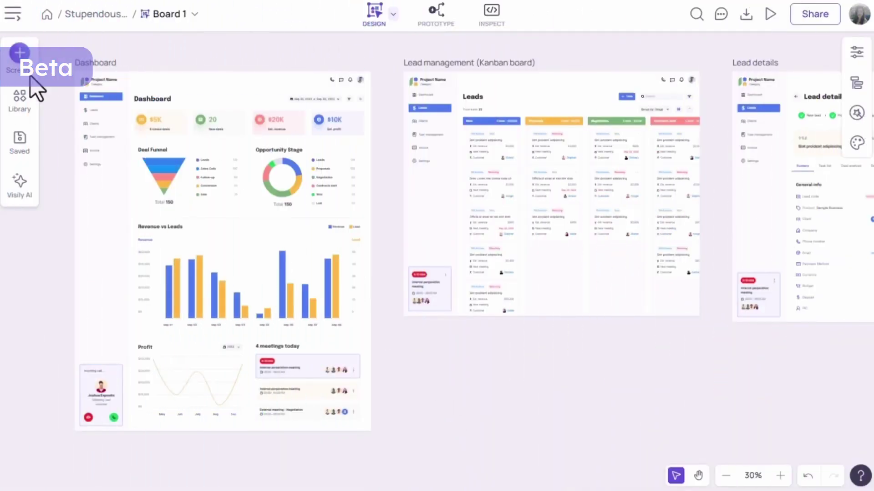
Upload the hand-drawn sketch via Convert from sketch and output it as a web Dashboard screen.
{"action": "left_click", "coordinate": [89, 170]}
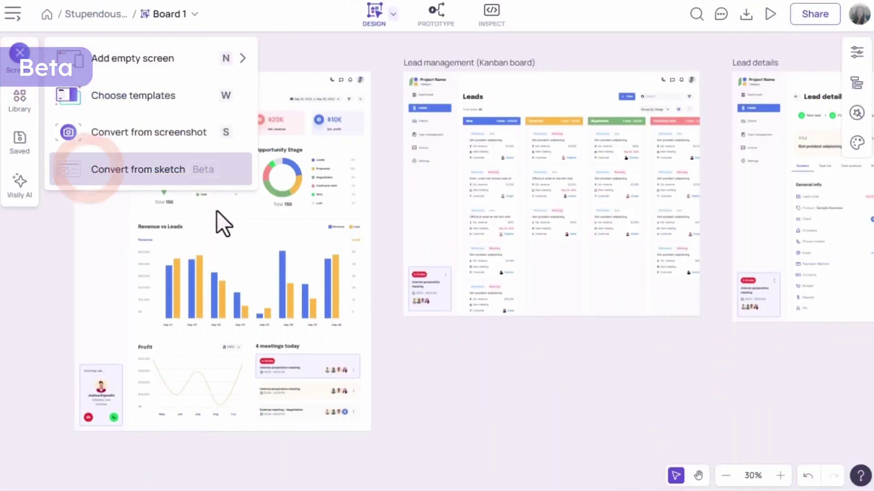
{"action": "left_click_drag", "start_coordinate": [254, 469], "coordinate": [331, 381]}
{"action": "left_click_drag", "start_coordinate": [340, 334], "coordinate": [332, 351]}
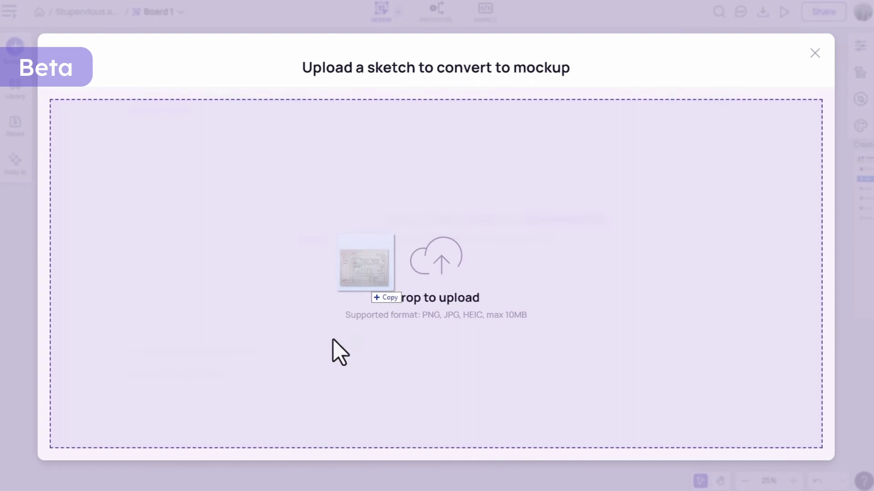
{"action": "left_click", "coordinate": [333, 271]}
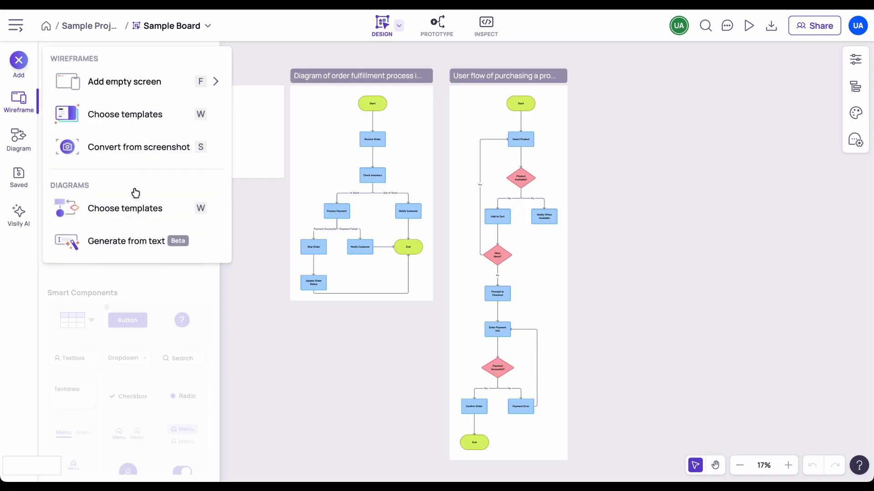
Generate a diagram from the product development process example prompt.
{"action": "left_click", "coordinate": [157, 245]}
{"action": "type", "text": "/"}
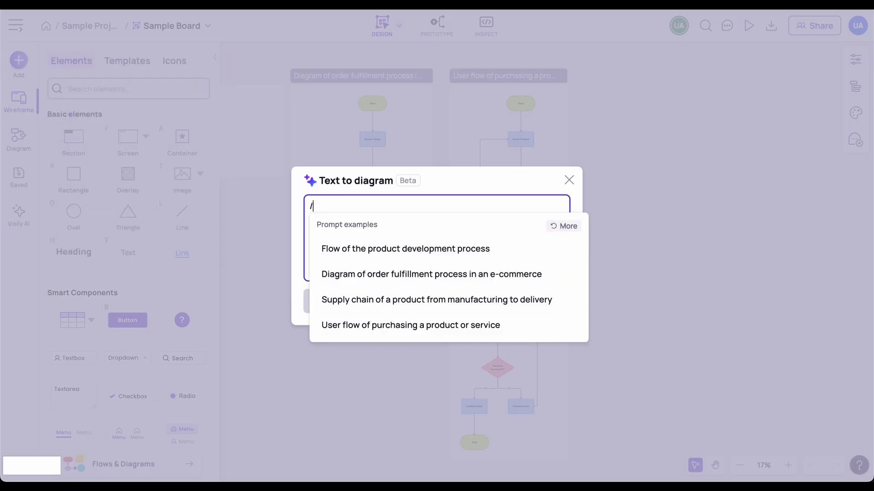
{"action": "left_click", "coordinate": [390, 248]}
{"action": "left_click", "coordinate": [409, 300]}
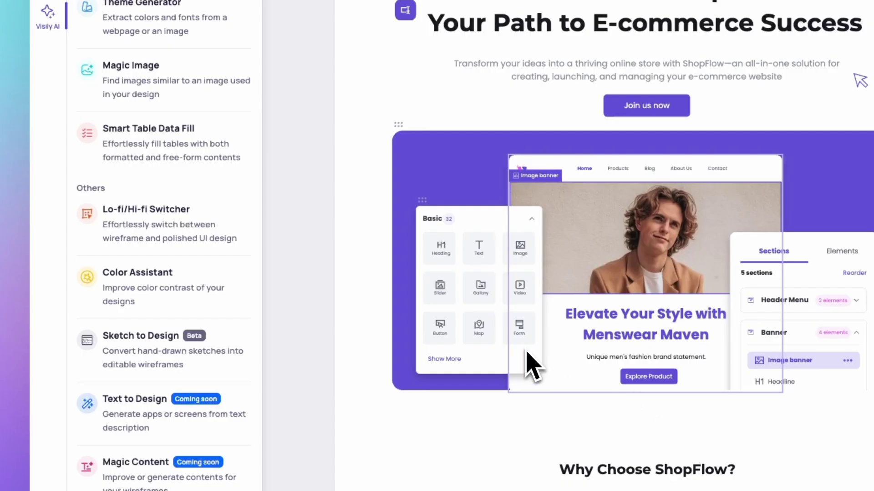
Switch the ShopFlow board to Simple lo-fi wireframes.
{"action": "left_click", "coordinate": [234, 255]}
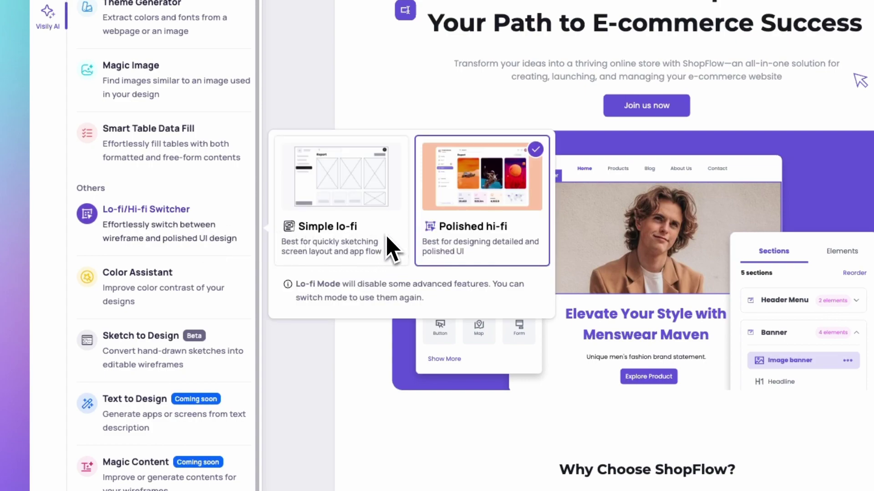
{"action": "left_click", "coordinate": [390, 248]}
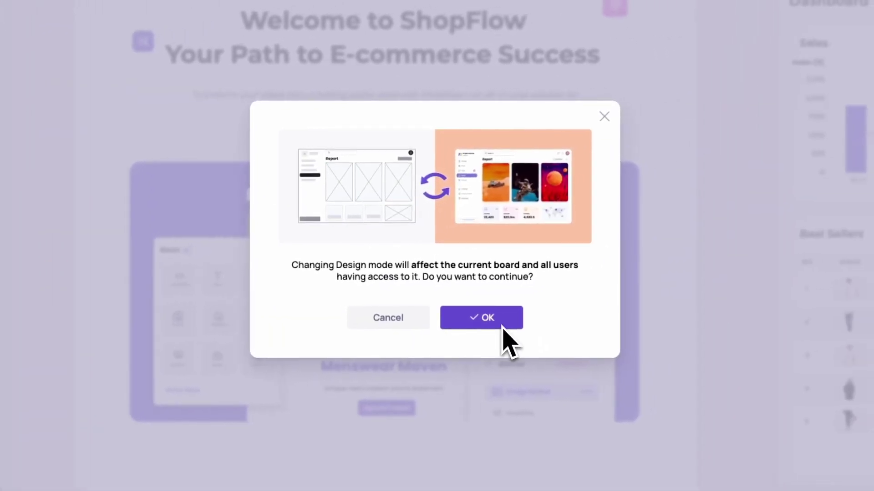
{"action": "left_click", "coordinate": [502, 325]}
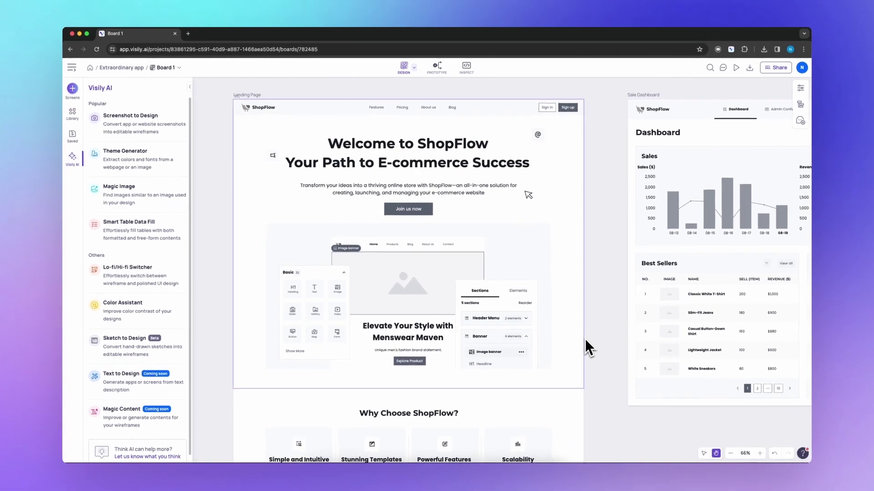
Zoom out to all three pages and switch the board back to Polished hi-fi.
{"action": "left_click_drag", "start_coordinate": [585, 338], "coordinate": [314, 328]}
{"action": "key", "text": "shift+1"}
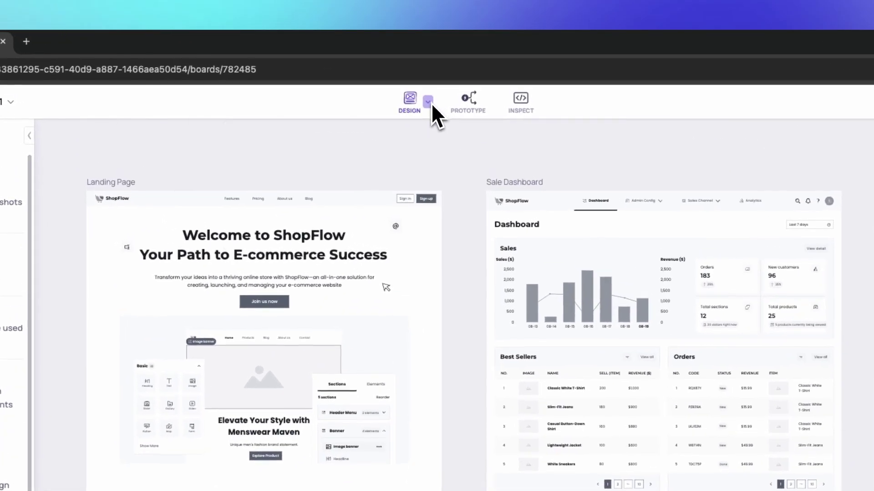
{"action": "left_click", "coordinate": [419, 81]}
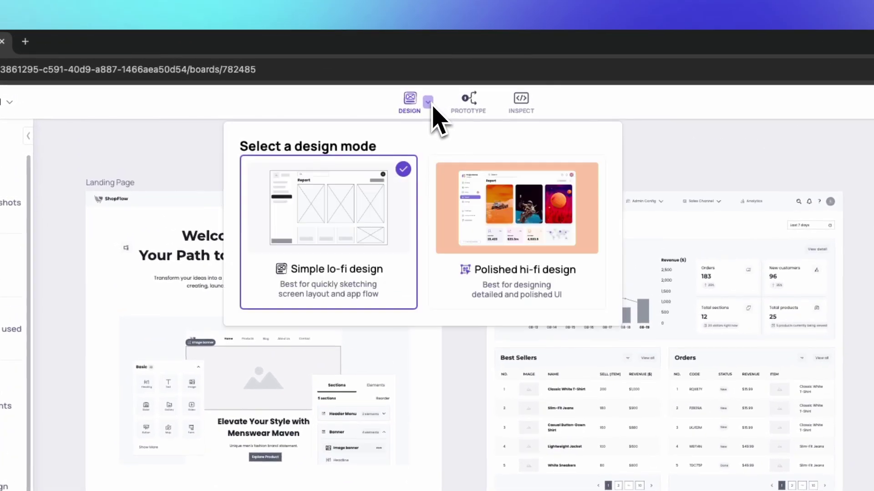
{"action": "left_click", "coordinate": [492, 232]}
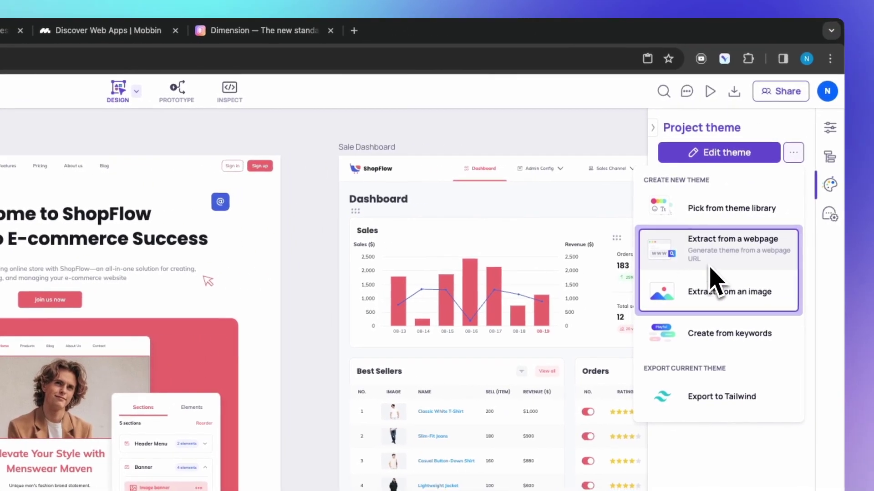
Extract a theme from the Visily website and apply its purple colours with Lexend and Manrope fonts.
{"action": "left_click", "coordinate": [739, 268]}
{"action": "type", "text": "visily.ai"}
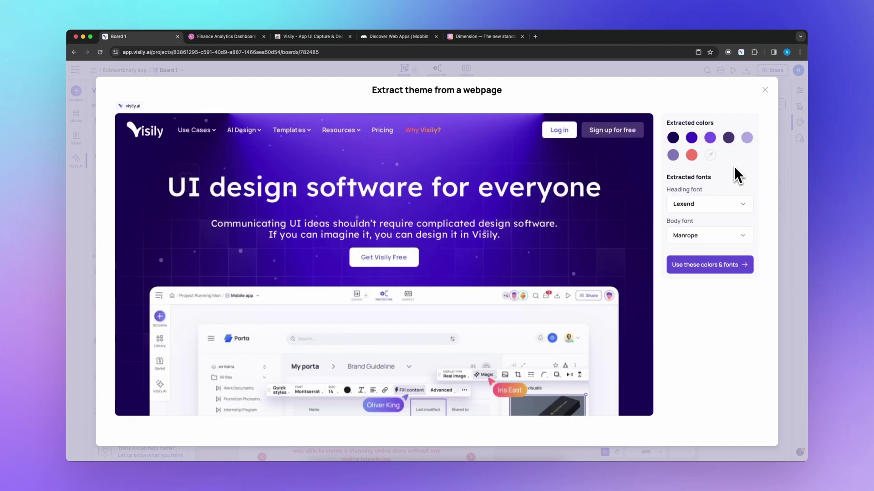
{"action": "left_click", "coordinate": [736, 266]}
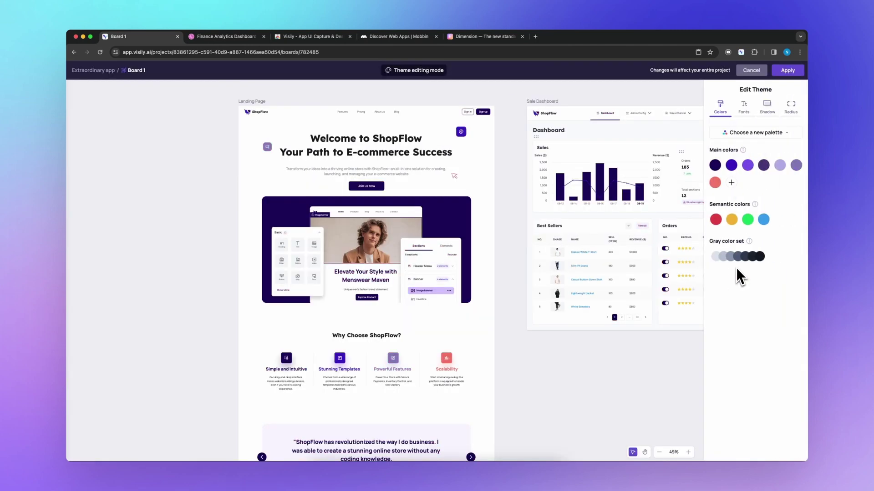
{"action": "left_click", "coordinate": [795, 72]}
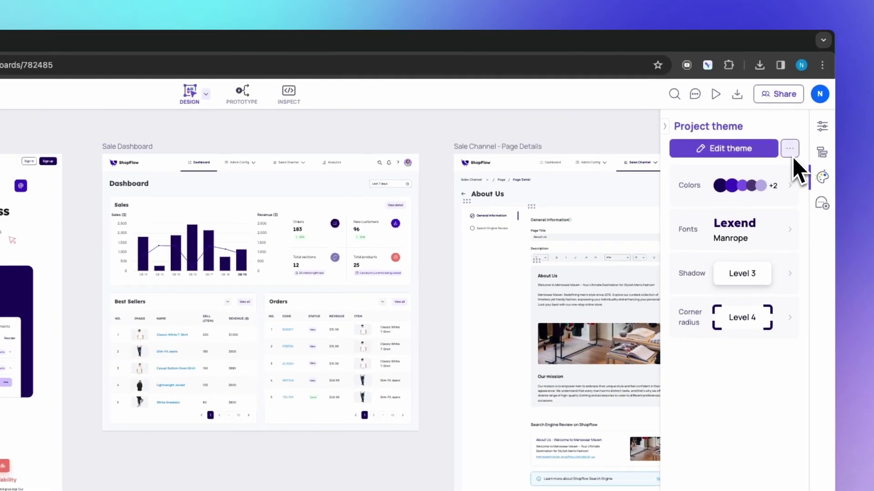
Apply a pink-purple theme extracted from a gradient image to the ShopFlow project.
{"action": "left_click", "coordinate": [780, 104]}
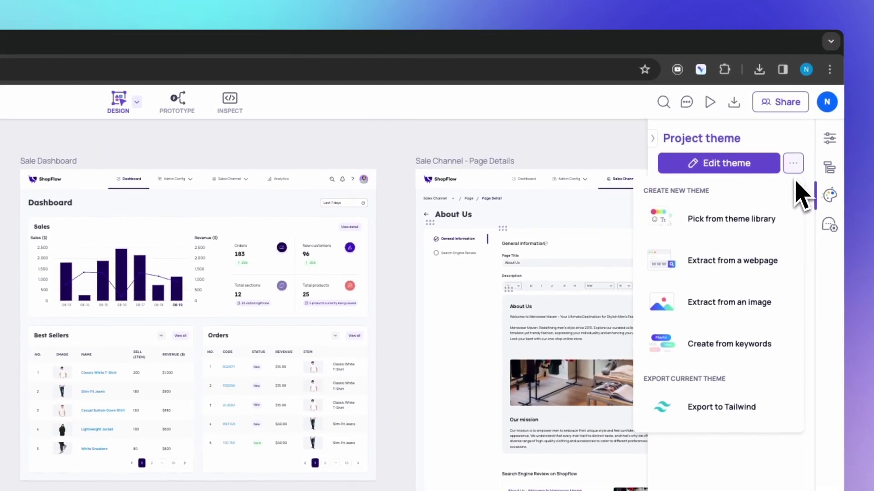
{"action": "left_click", "coordinate": [769, 304]}
{"action": "left_click", "coordinate": [420, 360]}
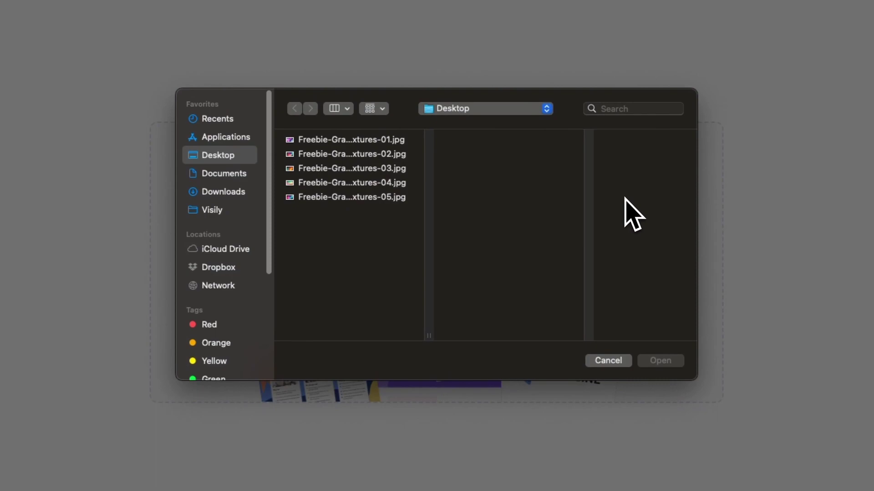
{"action": "left_click", "coordinate": [392, 139]}
{"action": "left_click", "coordinate": [662, 360]}
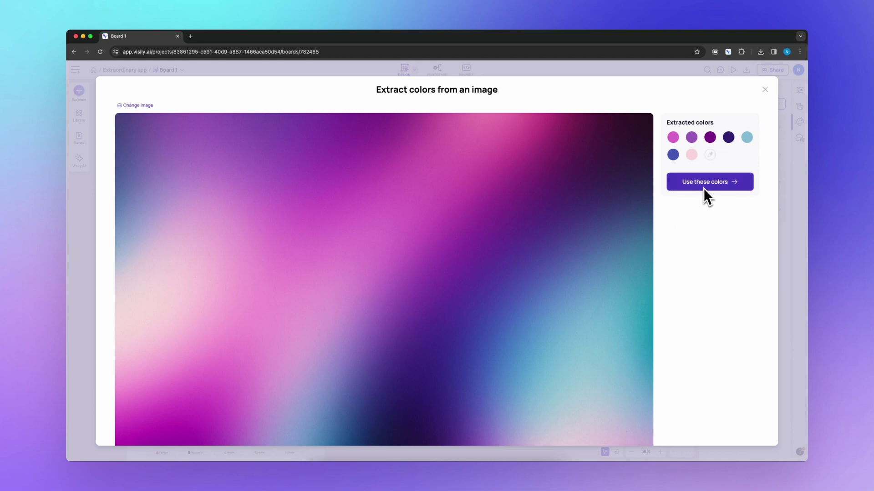
{"action": "left_click", "coordinate": [705, 187]}
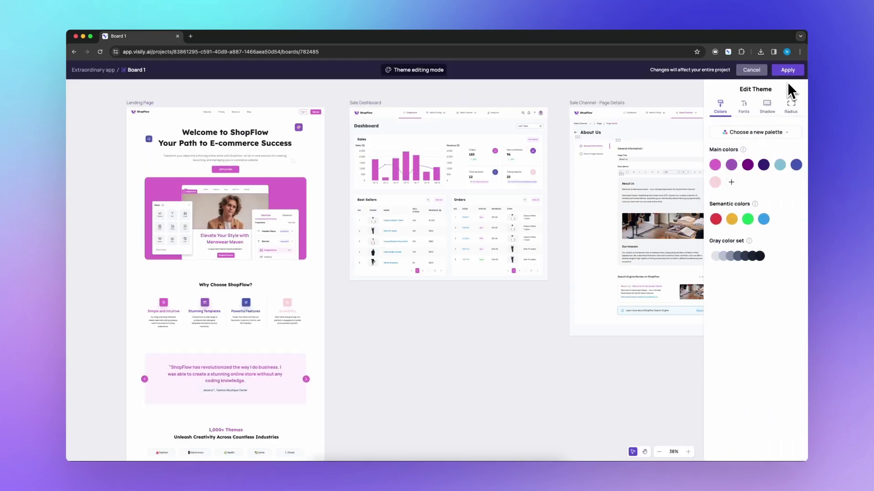
{"action": "left_click", "coordinate": [791, 73]}
Replace it with the teal-and-green theme from the theme library.
{"action": "left_click", "coordinate": [791, 77]}
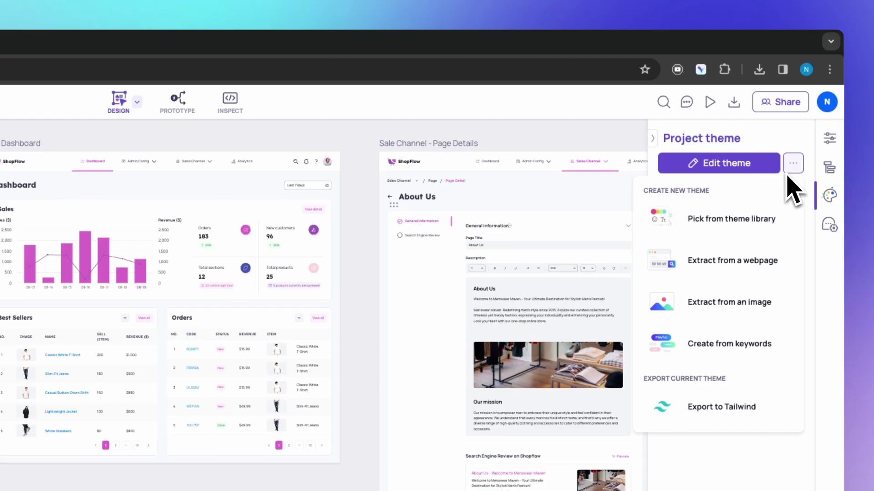
{"action": "left_click", "coordinate": [770, 232]}
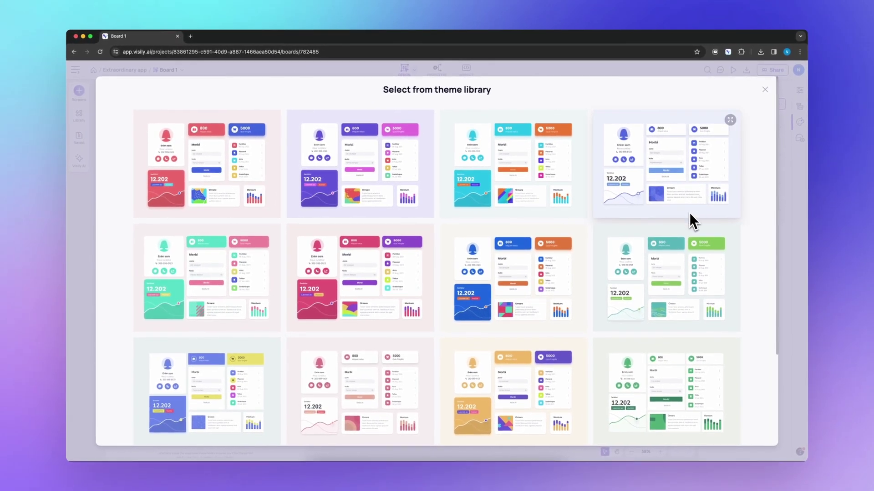
{"action": "left_click", "coordinate": [687, 276]}
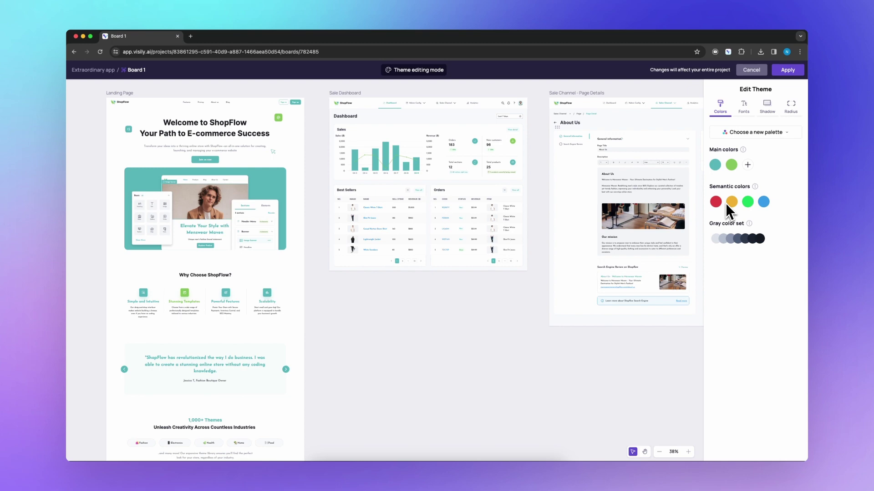
{"action": "left_click", "coordinate": [790, 72]}
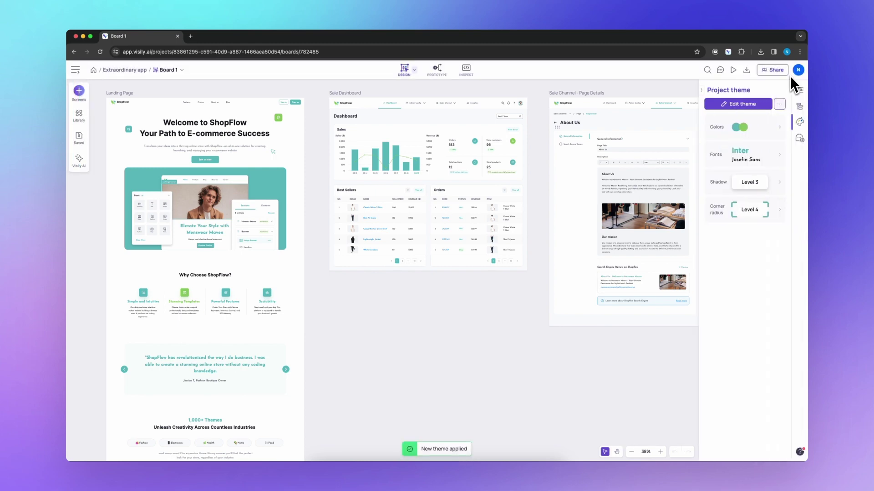
{"action": "left_click", "coordinate": [780, 104]}
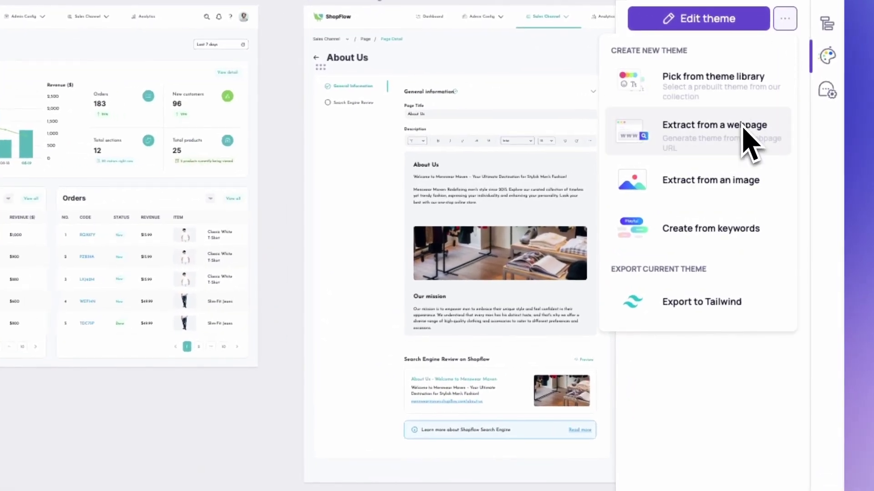
Generate and apply a theme from the keywords Modern, Bold, Colorful, Vibrant, Flat and Professional.
{"action": "left_click", "coordinate": [733, 229]}
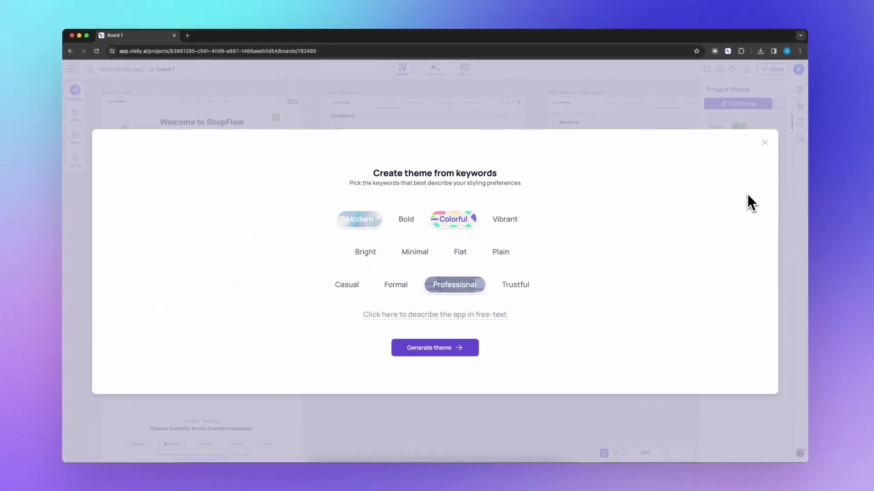
{"action": "left_click", "coordinate": [402, 223]}
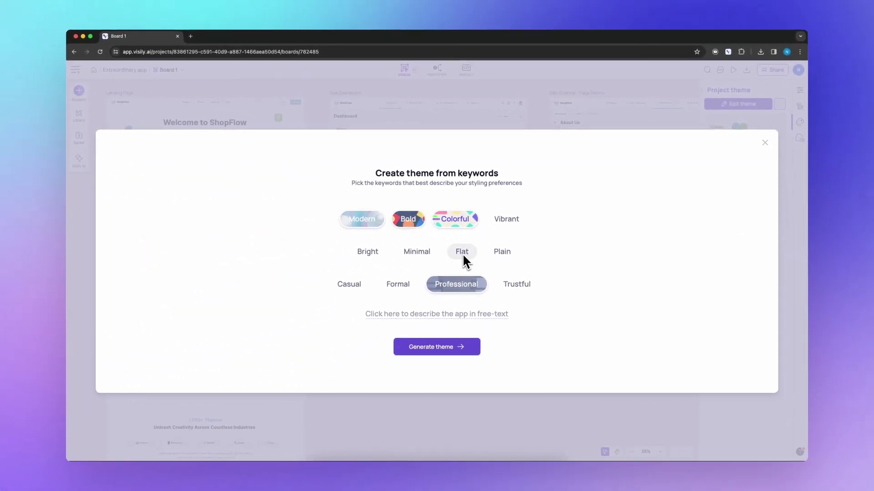
{"action": "left_click", "coordinate": [500, 219]}
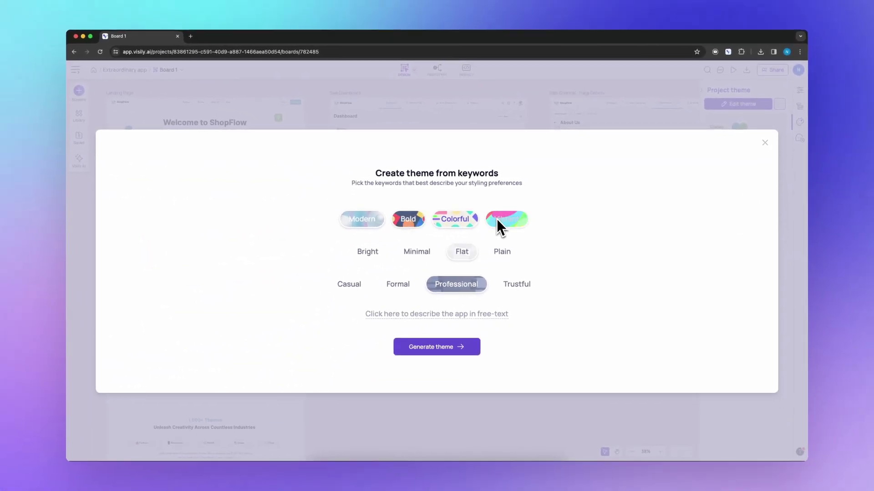
{"action": "left_click", "coordinate": [438, 346]}
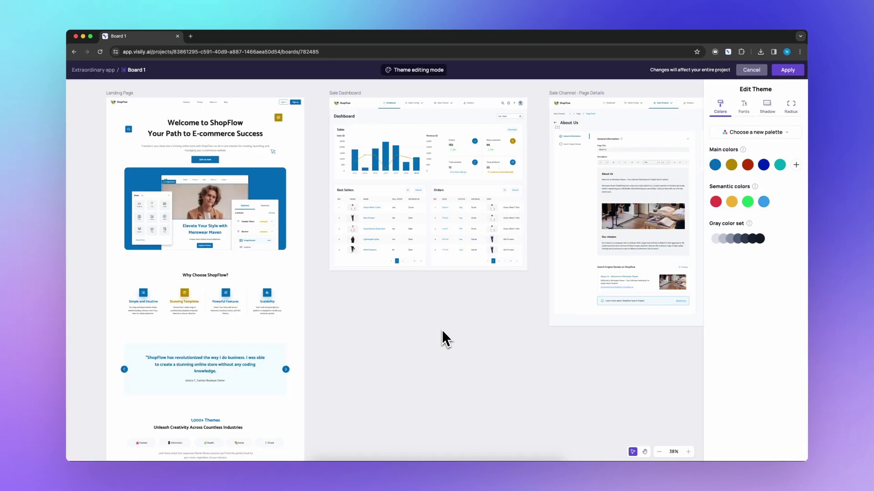
{"action": "mouse_move", "coordinate": [442, 330]}
{"action": "left_mouse_down"}
{"action": "mouse_move", "coordinate": [436, 339]}
{"action": "mouse_move", "coordinate": [118, 326]}
{"action": "mouse_move", "coordinate": [442, 346]}
{"action": "left_mouse_up"}
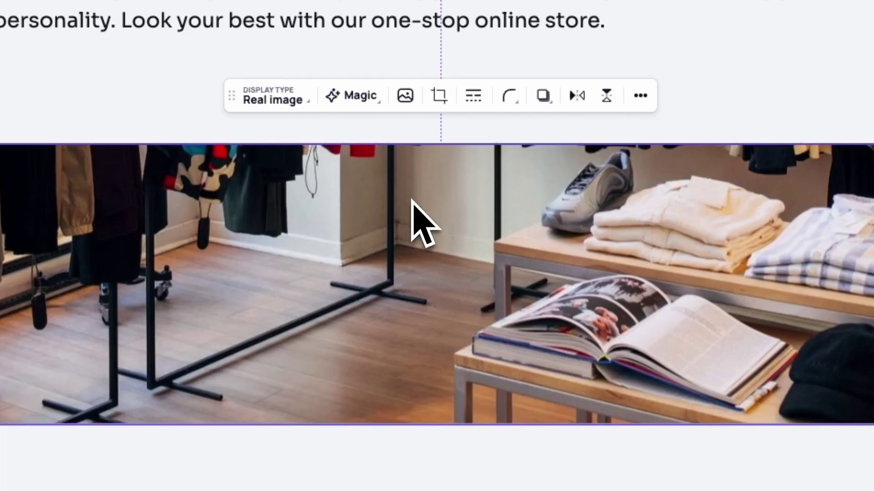
Swap the About Us clothing-store photo for a similar stock photo of two people sorting clothes.
{"action": "left_click", "coordinate": [364, 97]}
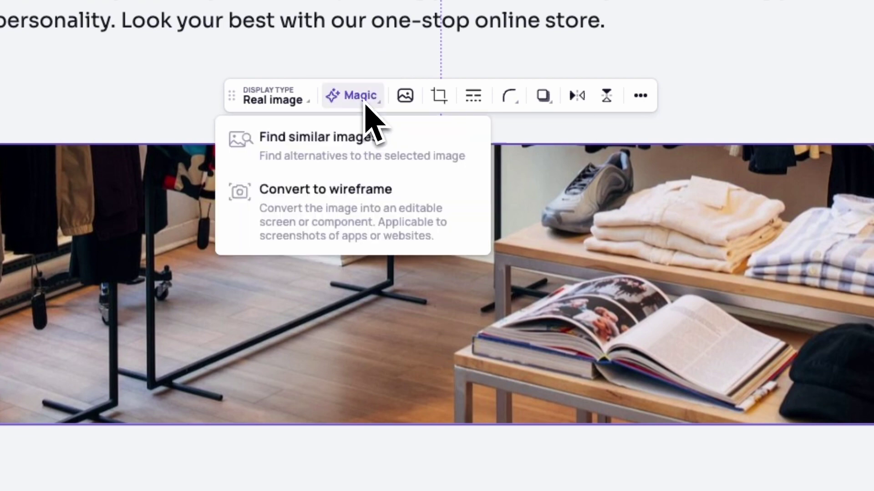
{"action": "left_click", "coordinate": [364, 161]}
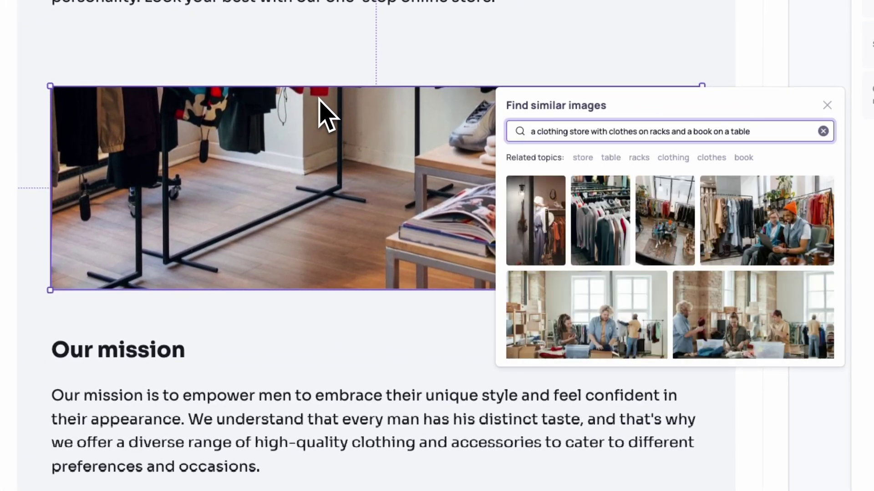
{"action": "scroll", "coordinate": [586, 295], "scroll_direction": "down", "scroll_amount": 1}
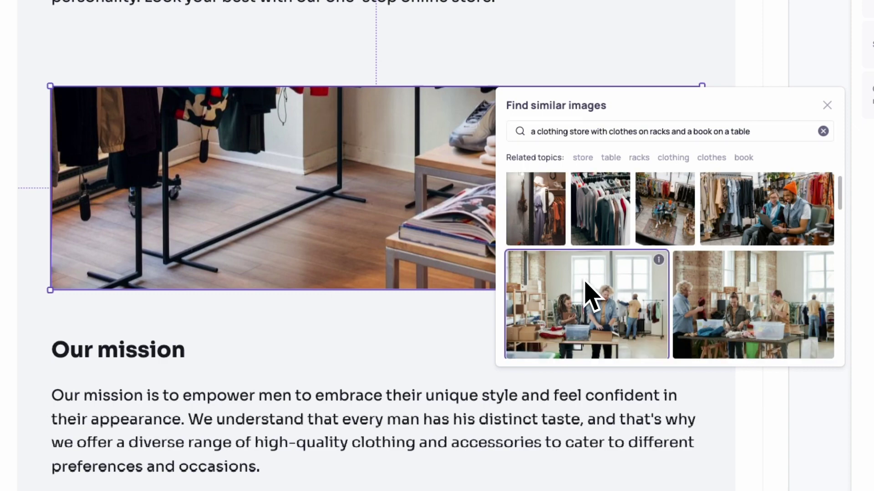
{"action": "left_click", "coordinate": [588, 297]}
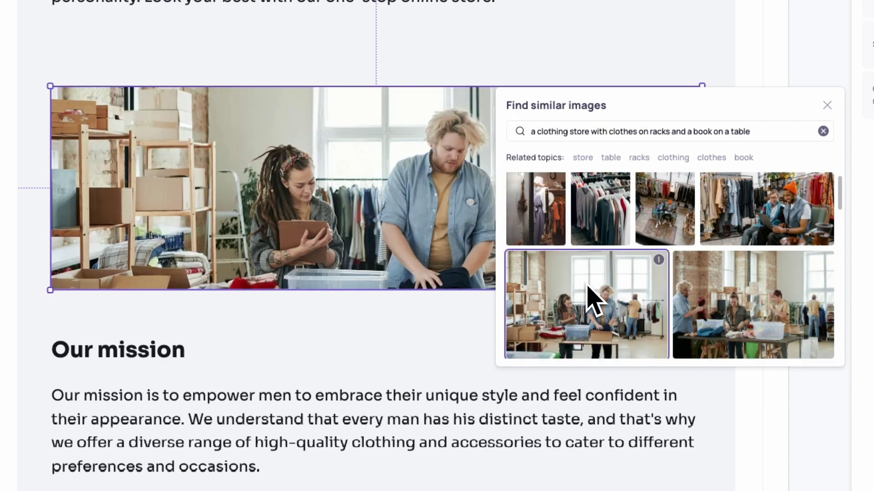
{"action": "left_click", "coordinate": [703, 319]}
{"action": "scroll", "coordinate": [705, 332], "scroll_direction": "down", "scroll_amount": 3}
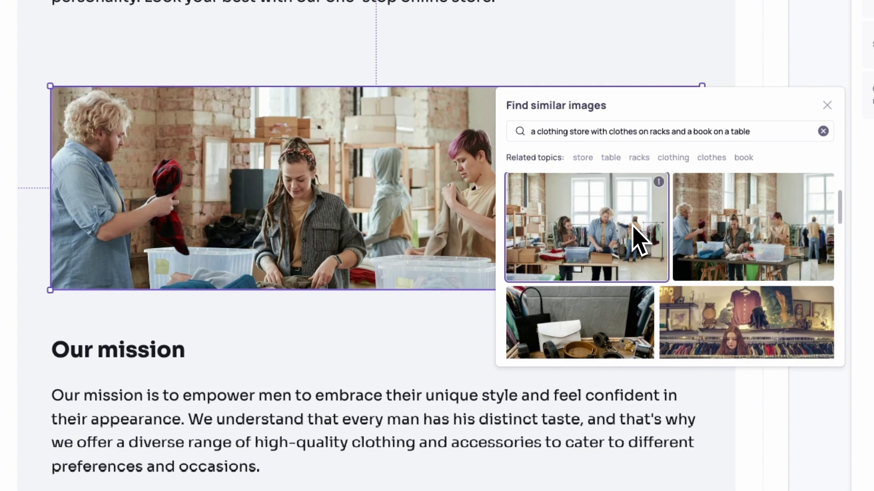
{"action": "left_click", "coordinate": [636, 239]}
{"action": "scroll", "coordinate": [679, 302], "scroll_direction": "down", "scroll_amount": 4}
{"action": "scroll", "coordinate": [675, 302], "scroll_direction": "down", "scroll_amount": 1}
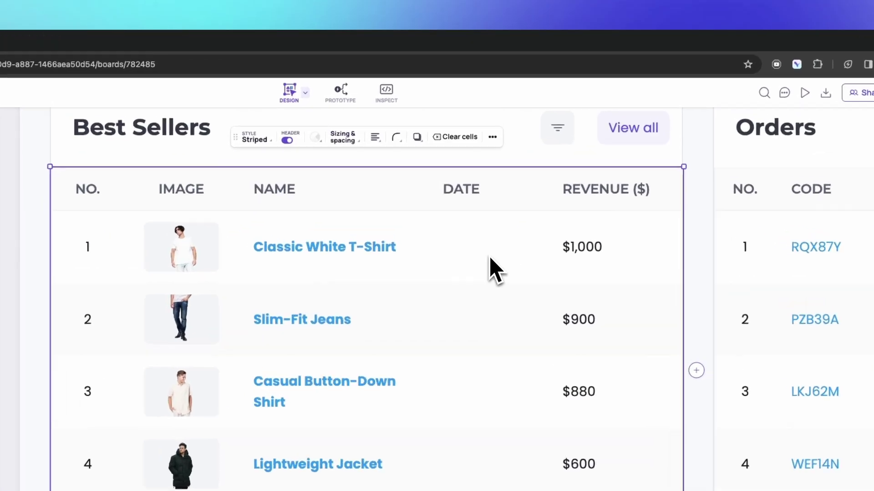
Try filling the Best Sellers DATE column with usernames, first names, emails, genders and phone numbers.
{"action": "left_click", "coordinate": [464, 183]}
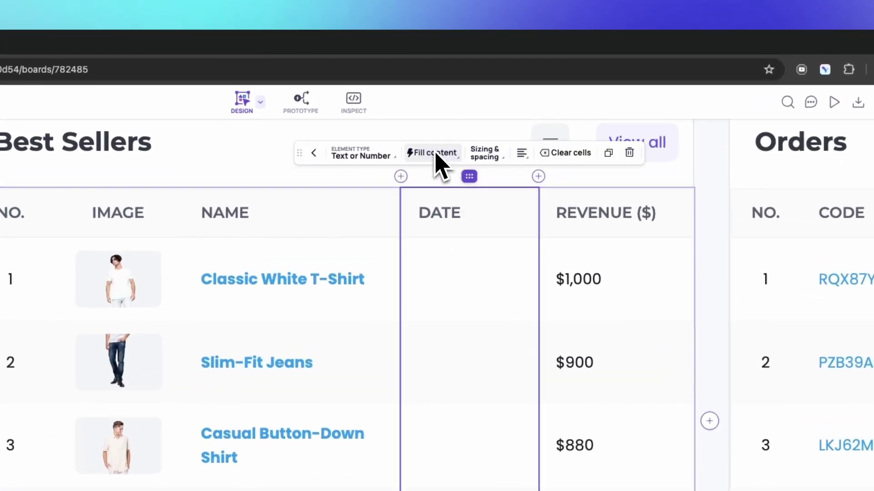
{"action": "left_click", "coordinate": [434, 153]}
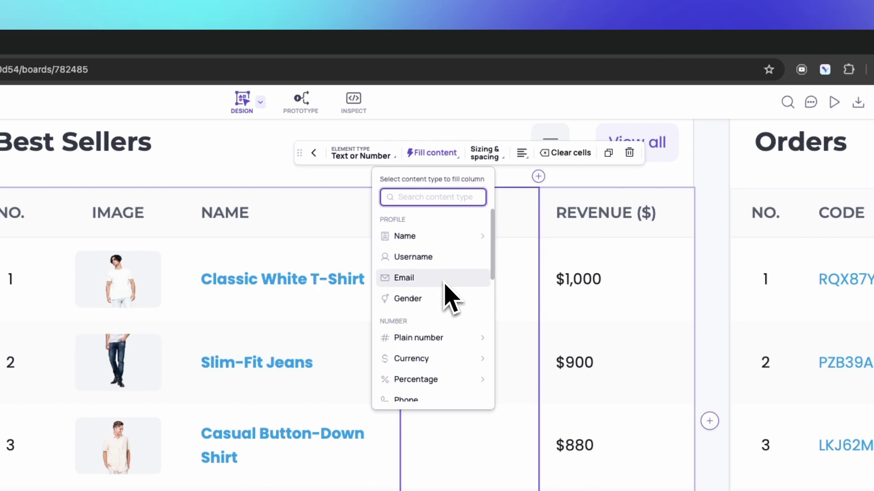
{"action": "left_click", "coordinate": [454, 257]}
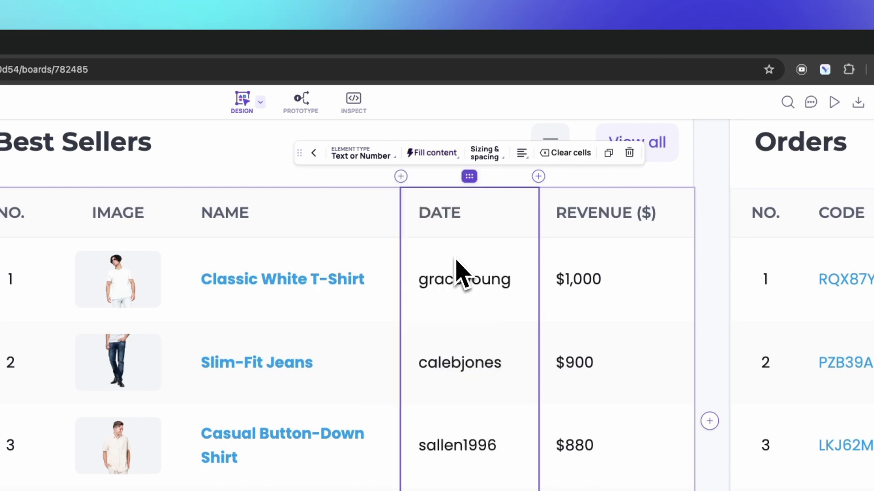
{"action": "left_click", "coordinate": [450, 157]}
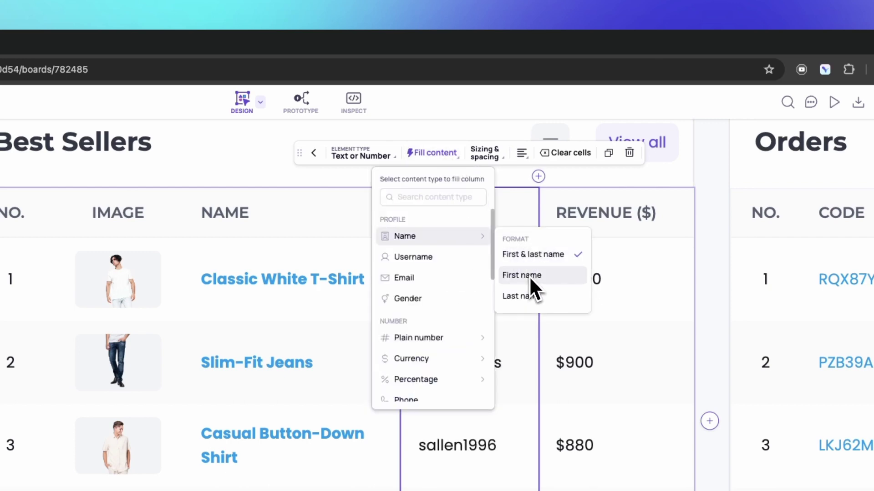
{"action": "left_click", "coordinate": [530, 276]}
{"action": "left_click", "coordinate": [434, 155]}
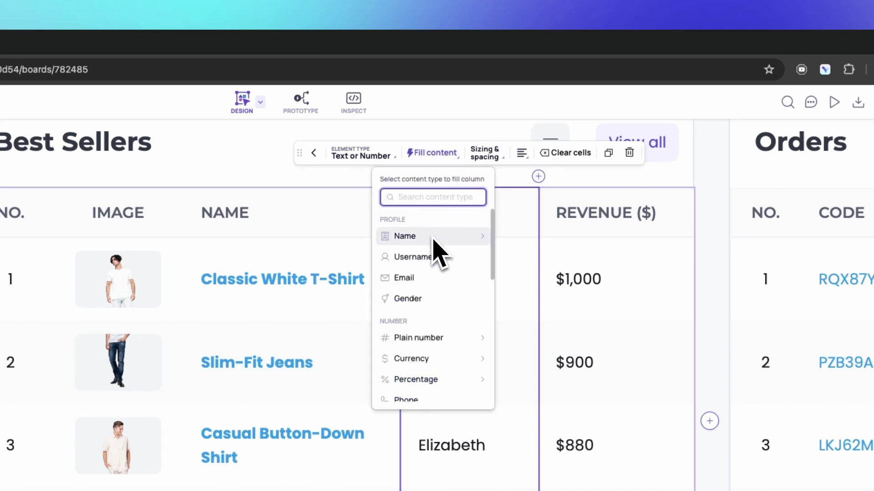
{"action": "left_click", "coordinate": [435, 296]}
{"action": "left_click", "coordinate": [435, 154]}
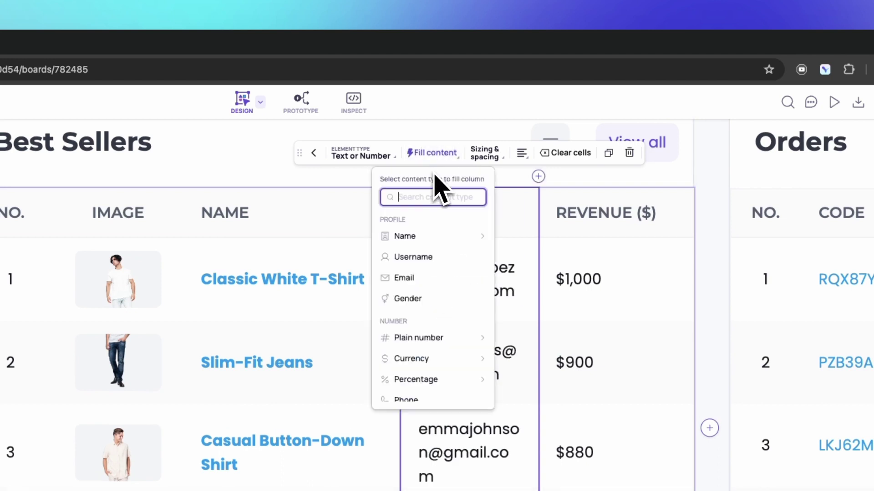
{"action": "left_click", "coordinate": [435, 300]}
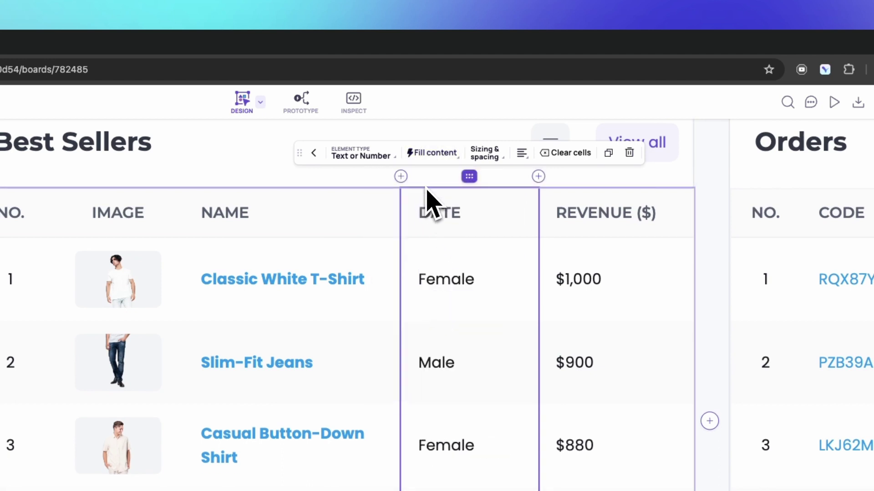
{"action": "left_click", "coordinate": [431, 154]}
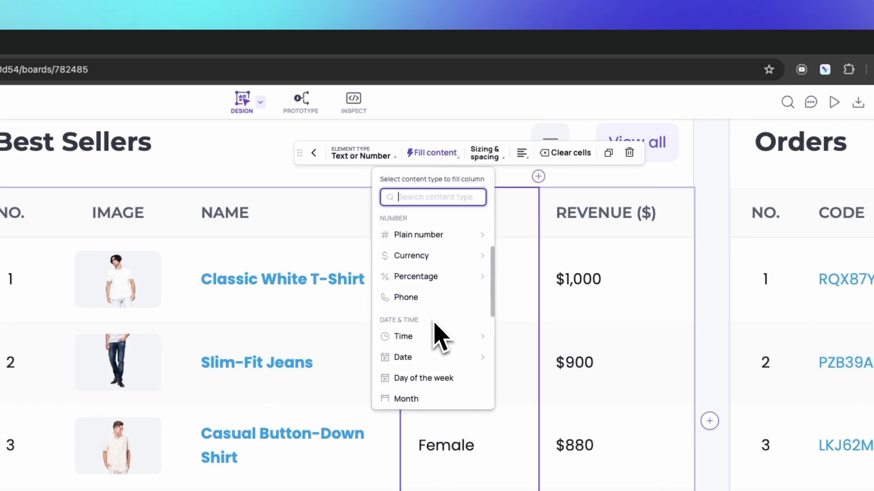
{"action": "left_click", "coordinate": [432, 290]}
Fill the DATE column with sample dates in the 30-Jan-2020 format.
{"action": "left_click", "coordinate": [432, 155]}
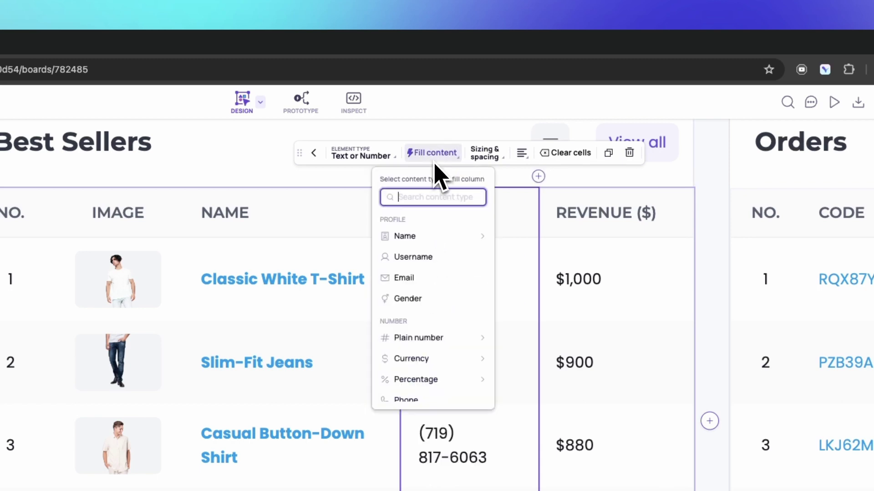
{"action": "mouse_move", "coordinate": [437, 359]}
{"action": "scroll", "coordinate": [437, 364], "scroll_direction": "down", "scroll_amount": 3}
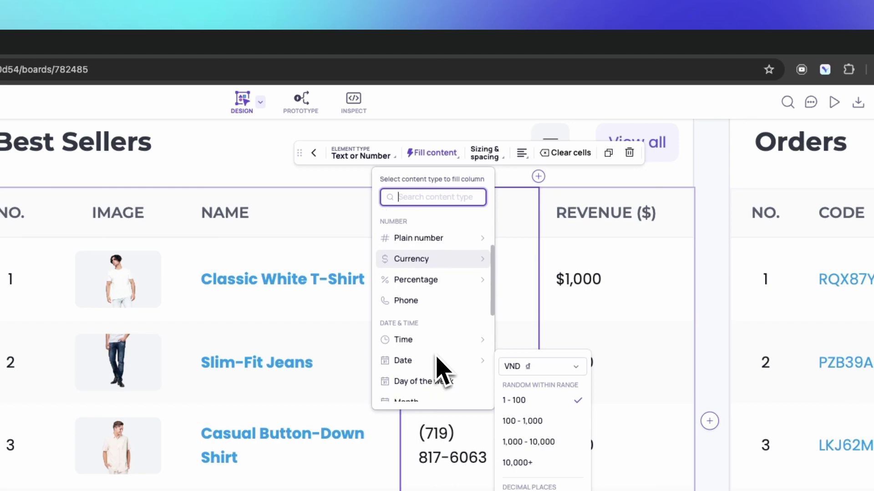
{"action": "scroll", "coordinate": [437, 362], "scroll_direction": "down", "scroll_amount": 5}
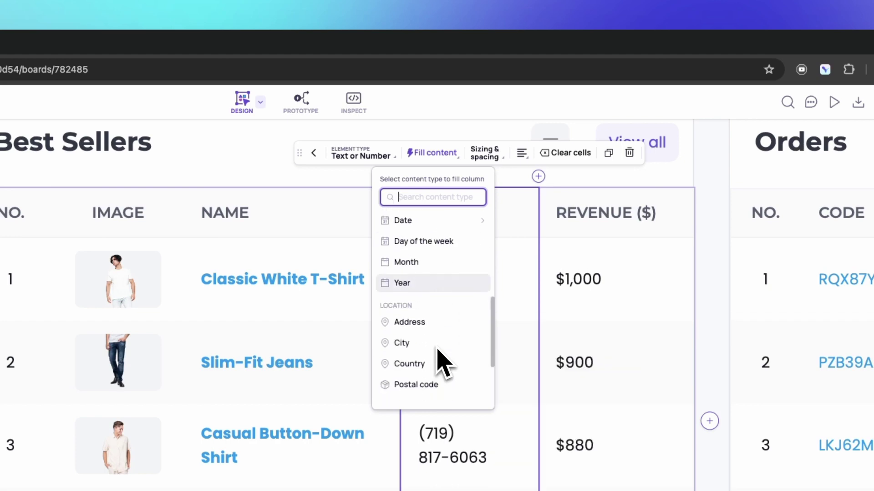
{"action": "scroll", "coordinate": [442, 362], "scroll_direction": "down", "scroll_amount": 1}
{"action": "scroll", "coordinate": [441, 361], "scroll_direction": "up", "scroll_amount": 4}
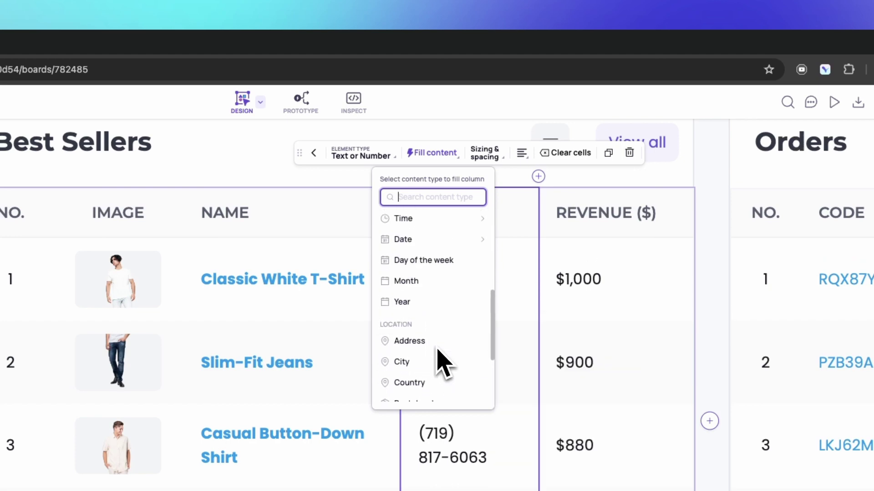
{"action": "scroll", "coordinate": [436, 353], "scroll_direction": "up", "scroll_amount": 1}
{"action": "mouse_move", "coordinate": [459, 285]}
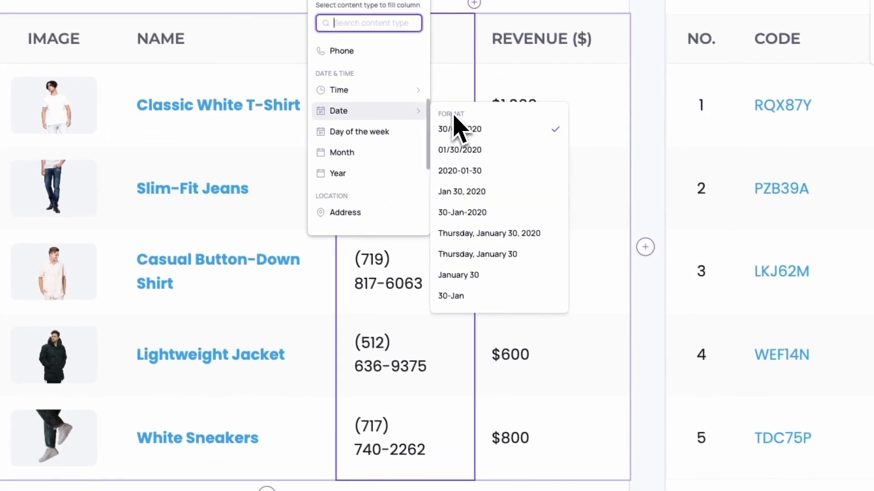
{"action": "left_click", "coordinate": [458, 213]}
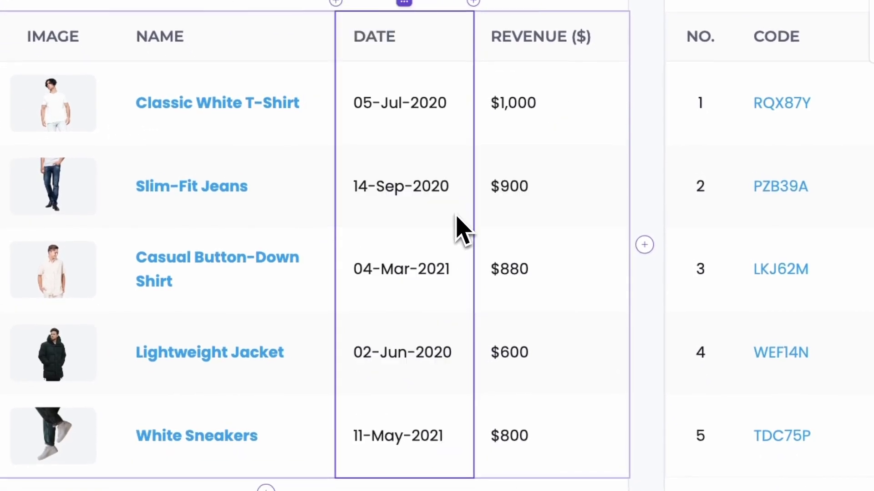
Set the $1,000 revenue cell to size 16 semi-bold and apply that style and size to the other revenue rows.
{"action": "left_click", "coordinate": [554, 122]}
{"action": "left_click", "coordinate": [522, 110]}
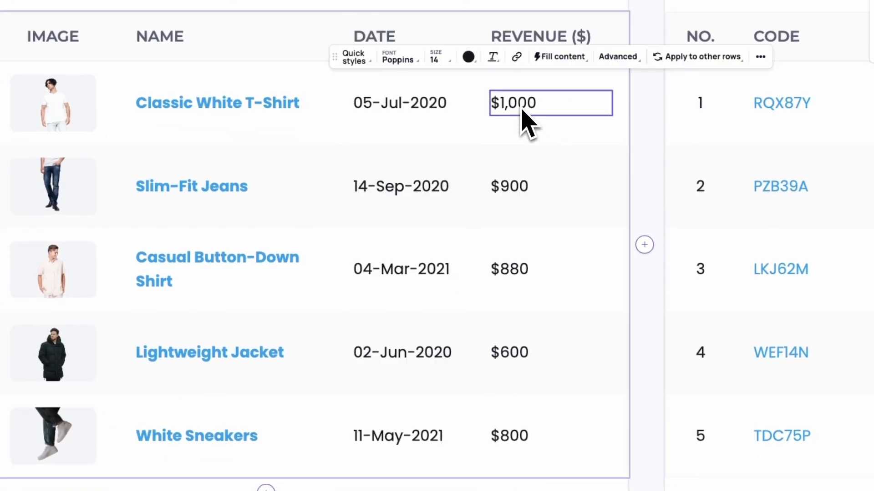
{"action": "left_click", "coordinate": [441, 60]}
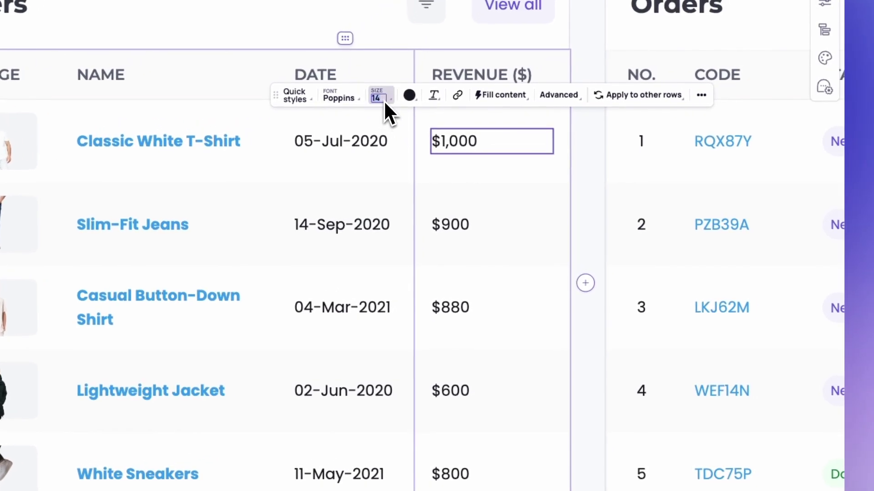
{"action": "left_click", "coordinate": [382, 191]}
{"action": "left_click", "coordinate": [410, 94]}
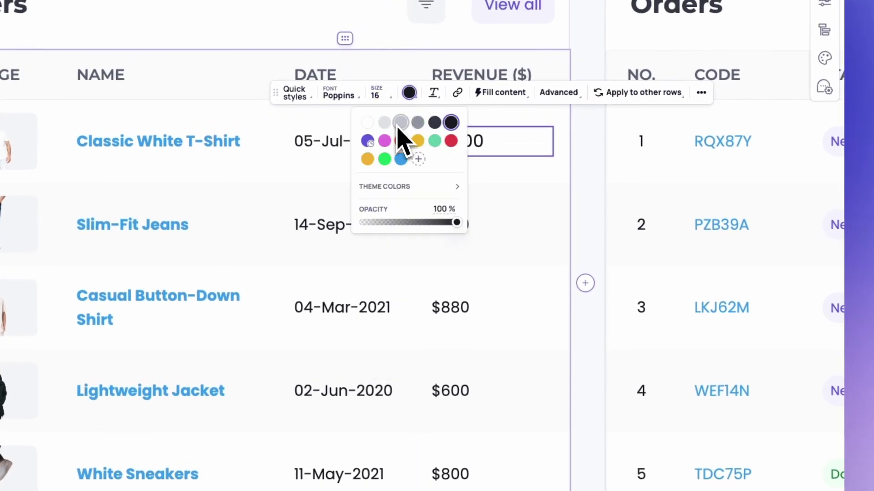
{"action": "left_click", "coordinate": [363, 95]}
{"action": "mouse_move", "coordinate": [390, 228]}
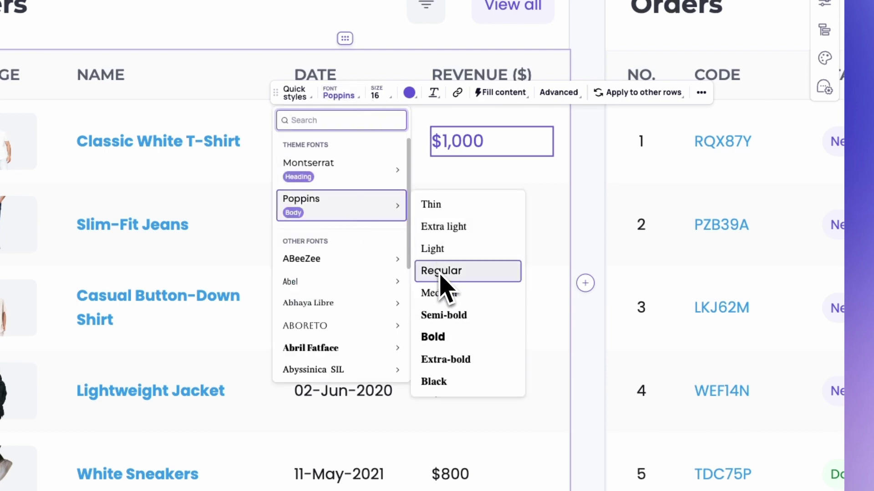
{"action": "left_click", "coordinate": [444, 323]}
{"action": "left_click", "coordinate": [600, 95]}
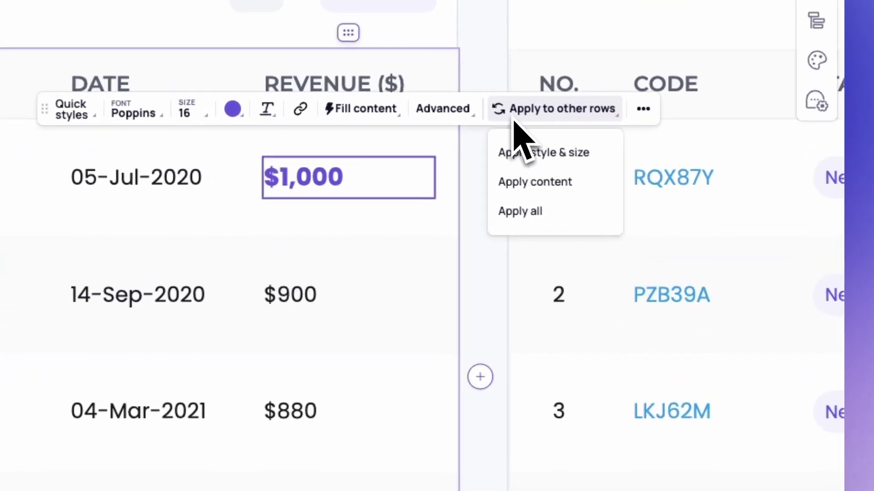
{"action": "left_click", "coordinate": [500, 157]}
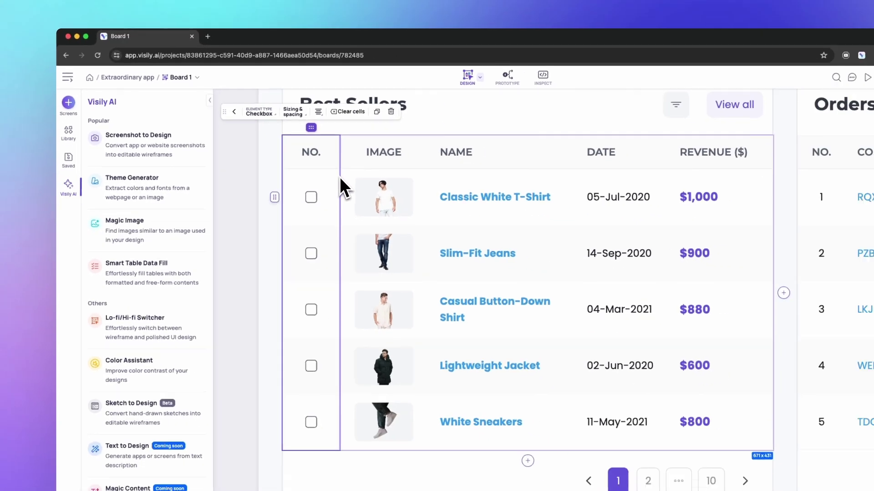
Adjust the NO. column width and delete the White Sneakers row from Best Sellers.
{"action": "left_click_drag", "start_coordinate": [340, 177], "coordinate": [364, 183]}
{"action": "left_click_drag", "start_coordinate": [319, 153], "coordinate": [295, 150]}
{"action": "left_click", "coordinate": [245, 353]}
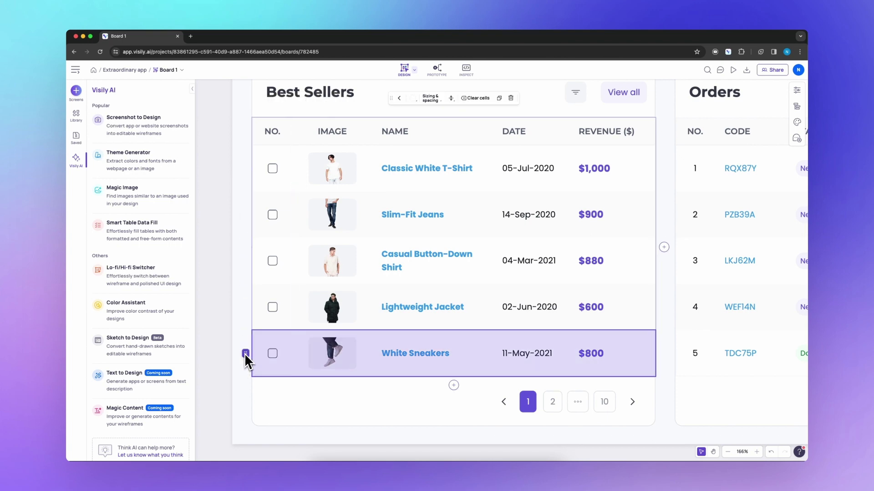
{"action": "left_click", "coordinate": [510, 98]}
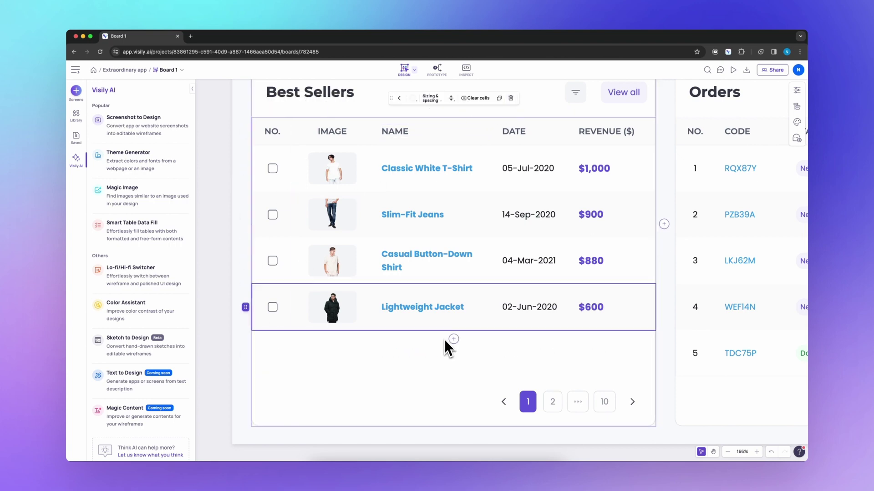
{"action": "left_click", "coordinate": [453, 339]}
Cycle the Best Sellers table style through Grid and Horizontal gridlines, ending on Freeform.
{"action": "left_click", "coordinate": [416, 161]}
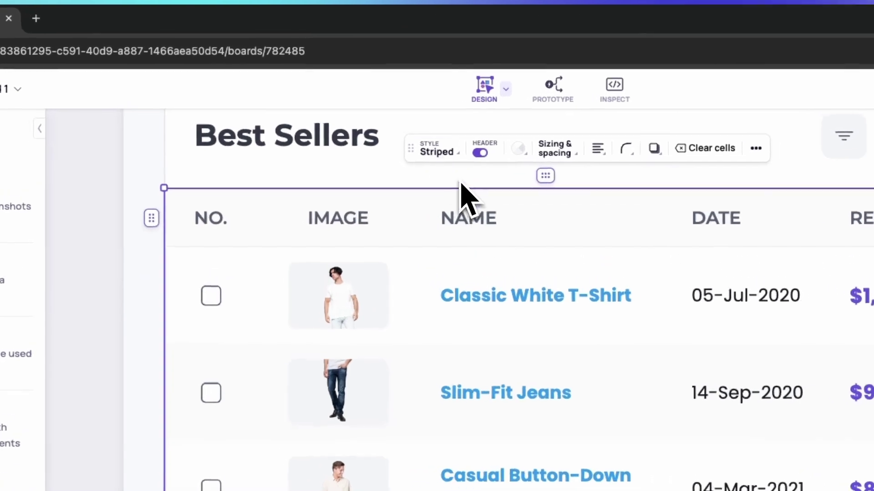
{"action": "left_click", "coordinate": [411, 122]}
{"action": "left_click", "coordinate": [409, 195]}
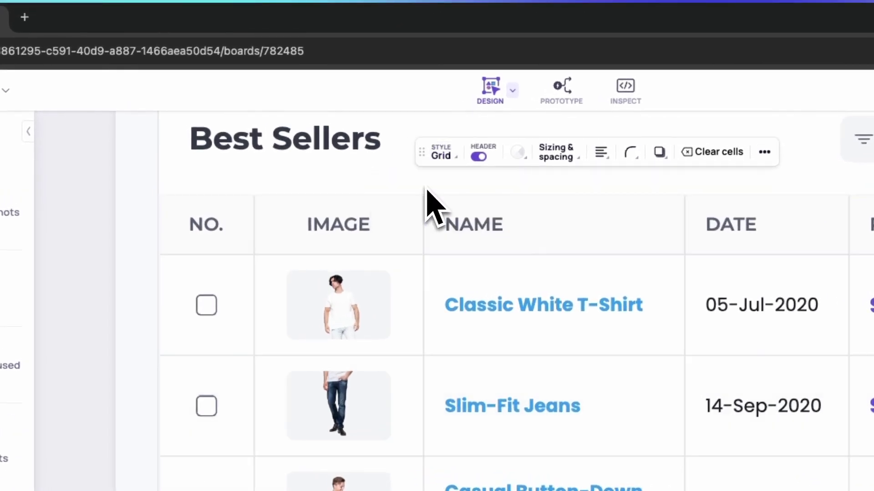
{"action": "left_click", "coordinate": [440, 160]}
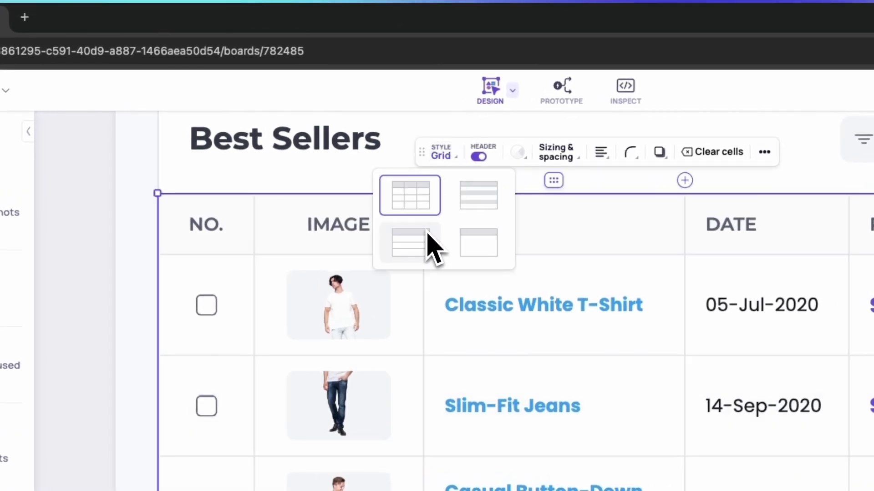
{"action": "left_click", "coordinate": [431, 248]}
{"action": "left_click", "coordinate": [443, 157]}
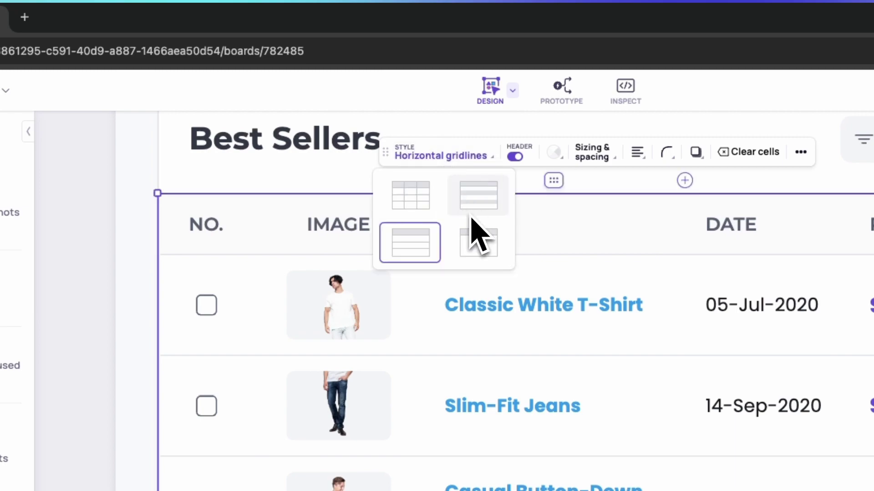
{"action": "left_click", "coordinate": [481, 244]}
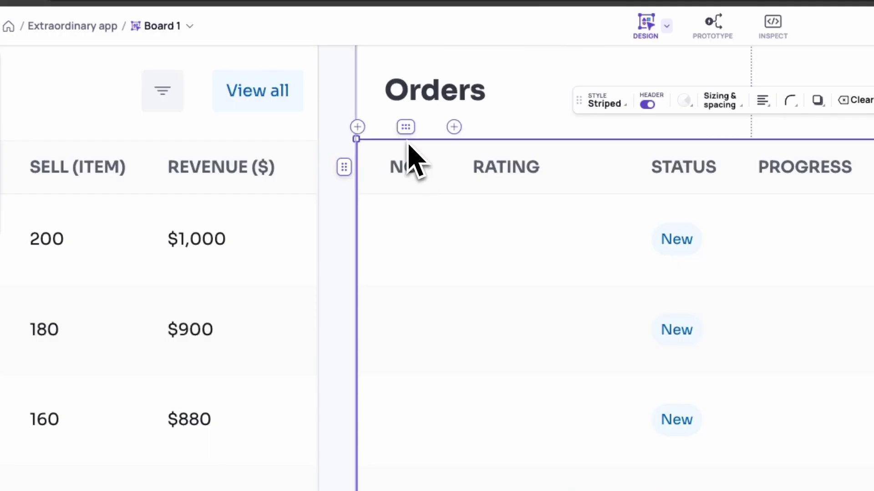
Make the Orders NO. column switches, RATING star ratings, and PROGRESS progress bars.
{"action": "left_click", "coordinate": [410, 150]}
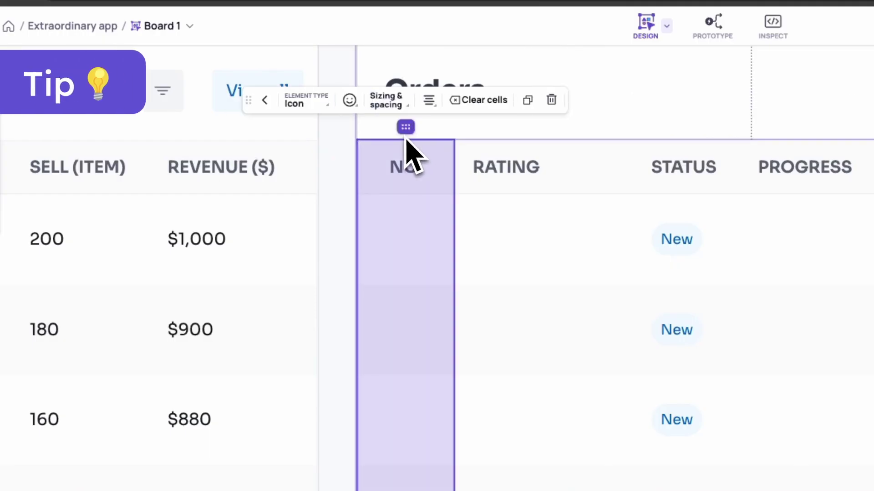
{"action": "left_click", "coordinate": [314, 101]}
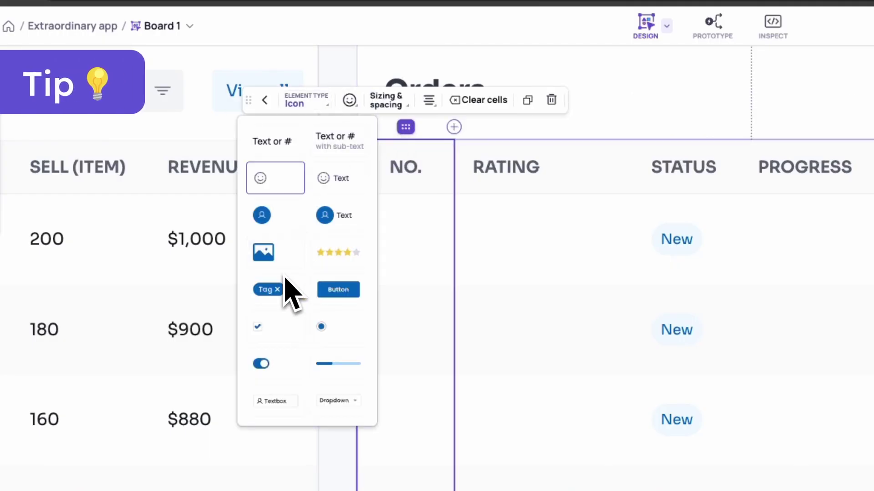
{"action": "left_click", "coordinate": [262, 364]}
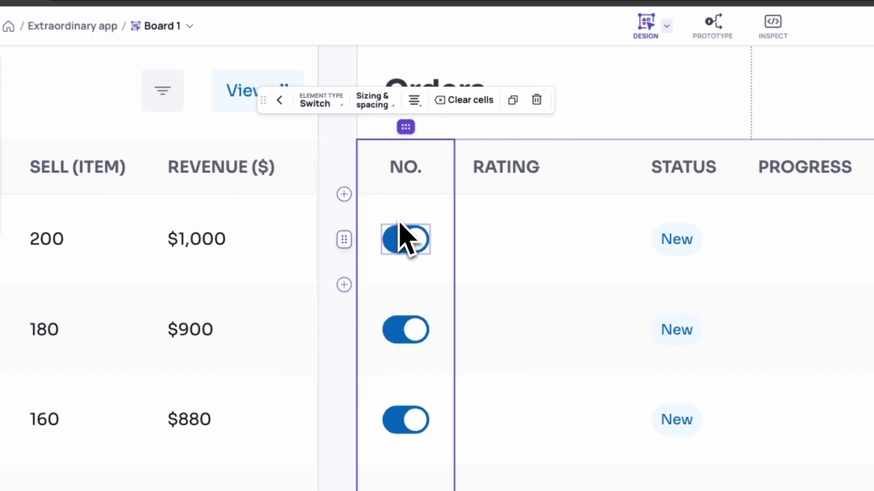
{"action": "left_click", "coordinate": [541, 137]}
{"action": "left_click", "coordinate": [451, 108]}
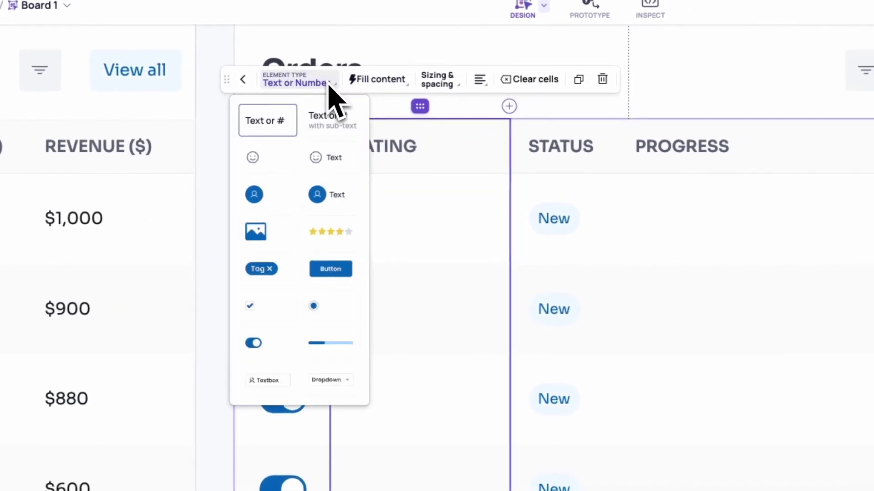
{"action": "left_click", "coordinate": [326, 241]}
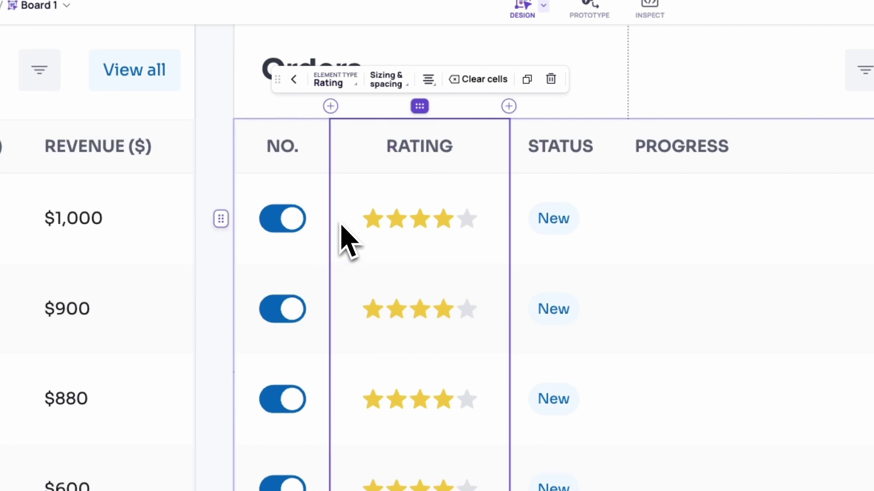
{"action": "left_click", "coordinate": [751, 106]}
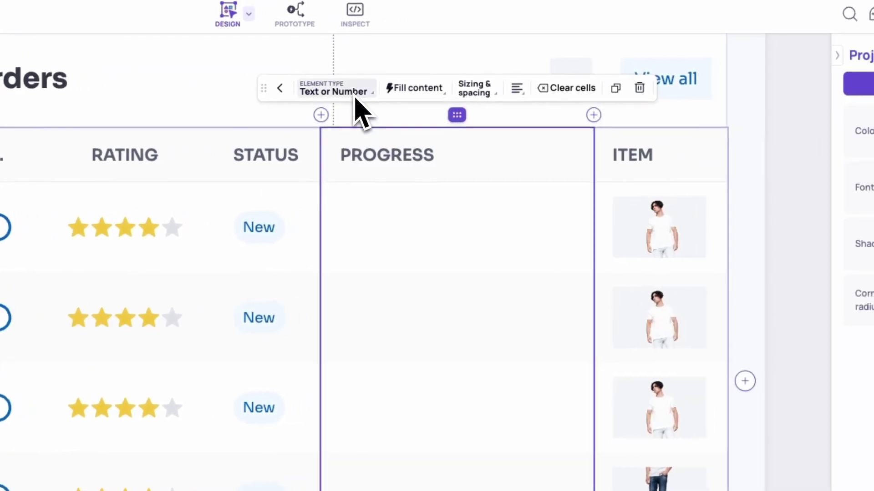
{"action": "left_click", "coordinate": [650, 86]}
{"action": "left_click", "coordinate": [356, 355]}
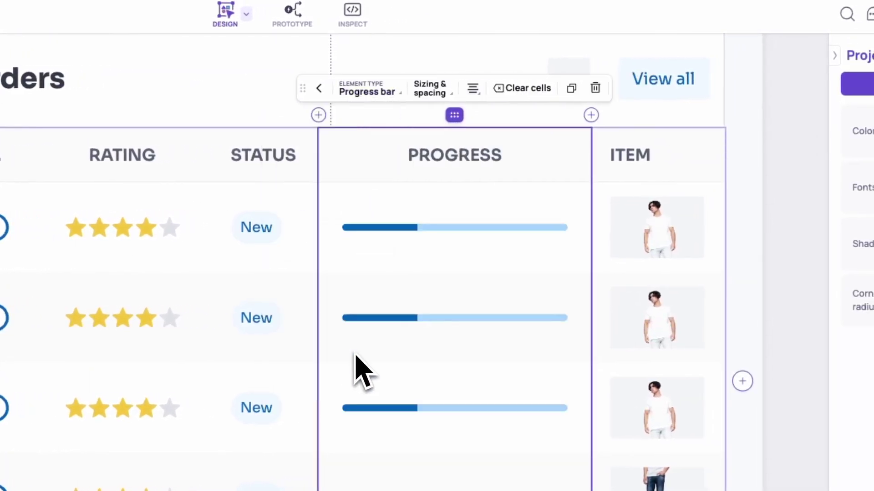
Set row 2's progress bar to about 58% and row 4's to about three quarters.
{"action": "left_click", "coordinate": [412, 326]}
{"action": "left_click_drag", "start_coordinate": [417, 342], "coordinate": [472, 342]}
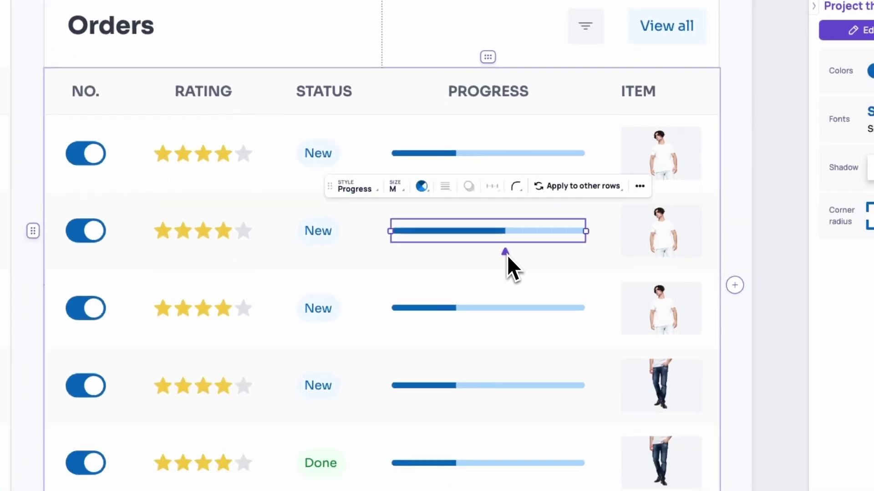
{"action": "left_click", "coordinate": [479, 339]}
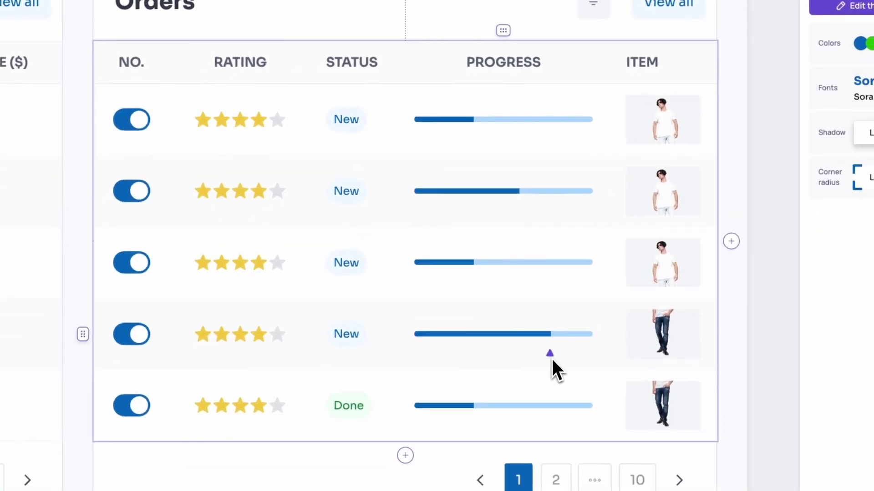
{"action": "left_click", "coordinate": [553, 359]}
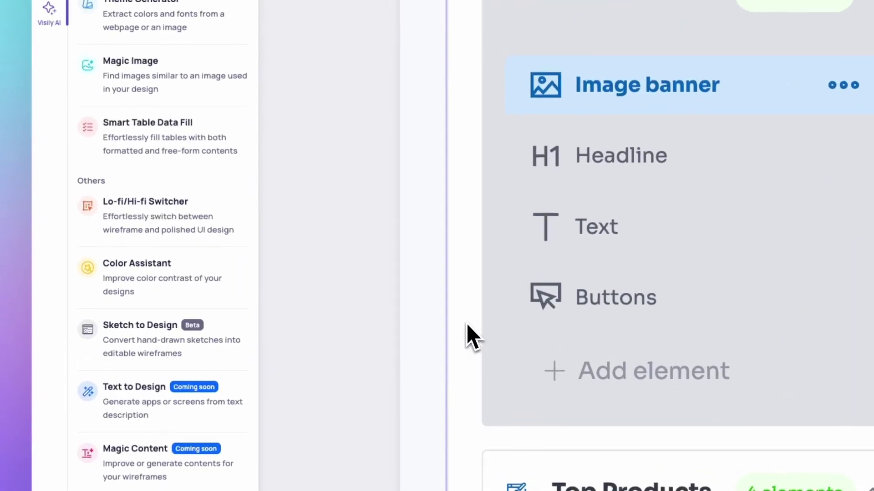
In Color Assistant, accept contrast fixes for the Banner icon, title, element list and Add element.
{"action": "mouse_move", "coordinate": [205, 288]}
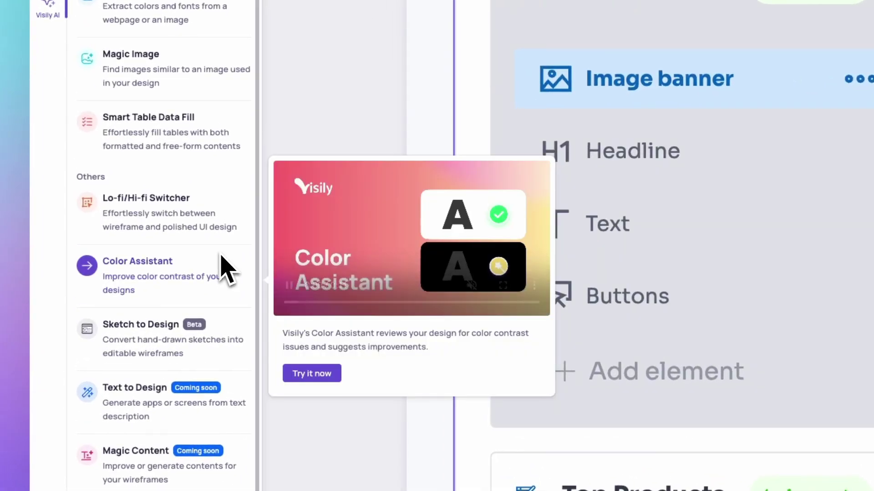
{"action": "left_click", "coordinate": [223, 266]}
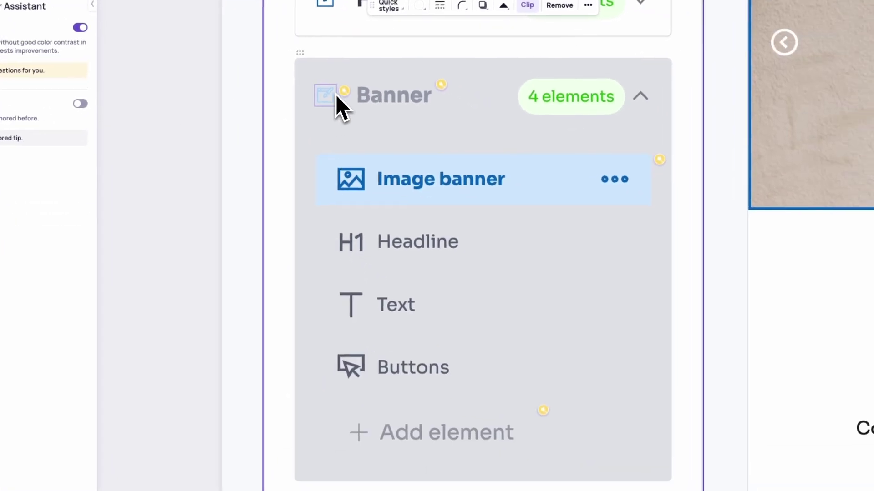
{"action": "mouse_move", "coordinate": [548, 237]}
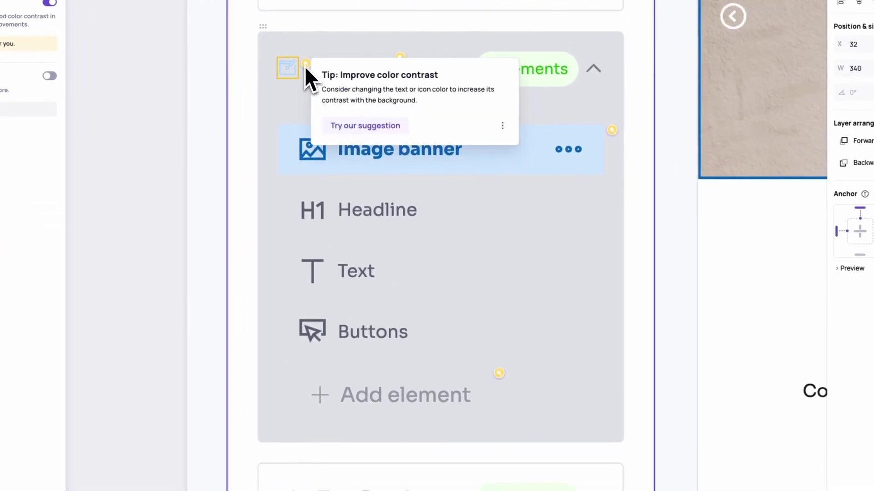
{"action": "left_click", "coordinate": [355, 126]}
{"action": "mouse_move", "coordinate": [398, 60]}
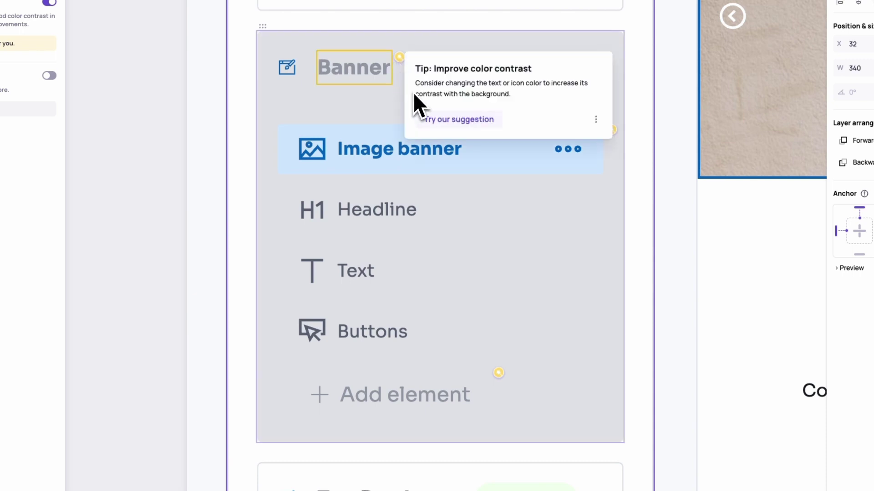
{"action": "left_click", "coordinate": [443, 119]}
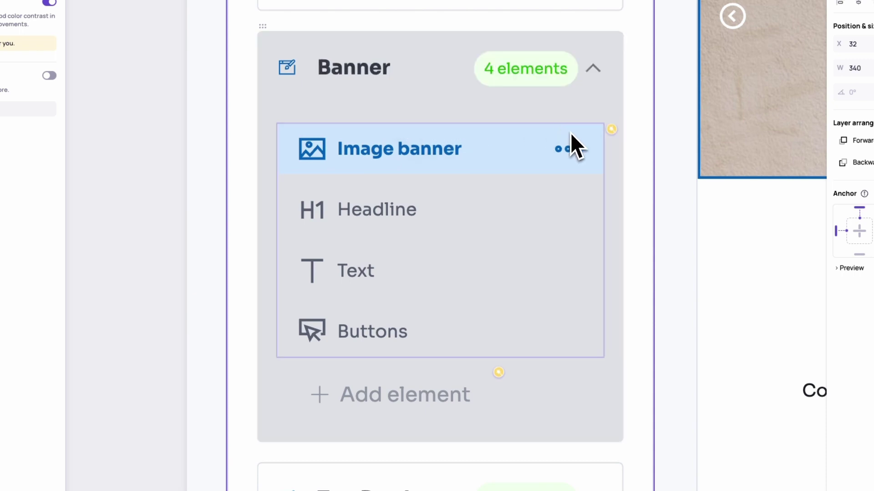
{"action": "mouse_move", "coordinate": [610, 135]}
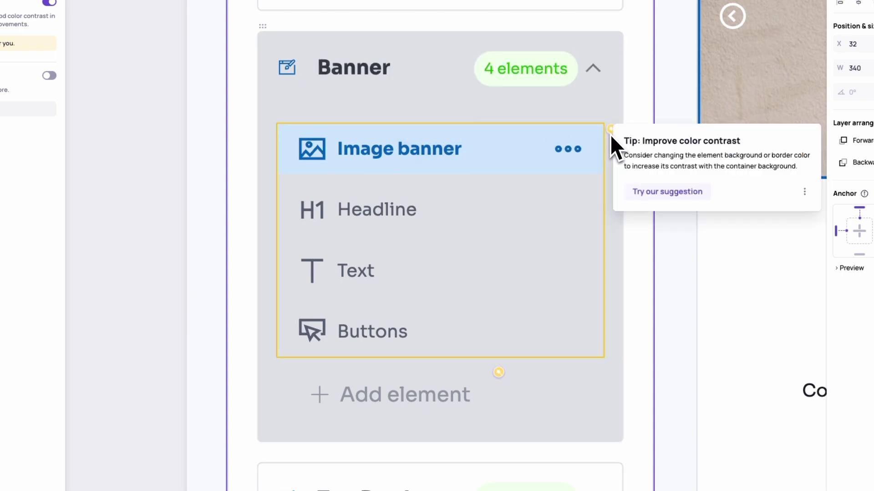
{"action": "left_click", "coordinate": [642, 190]}
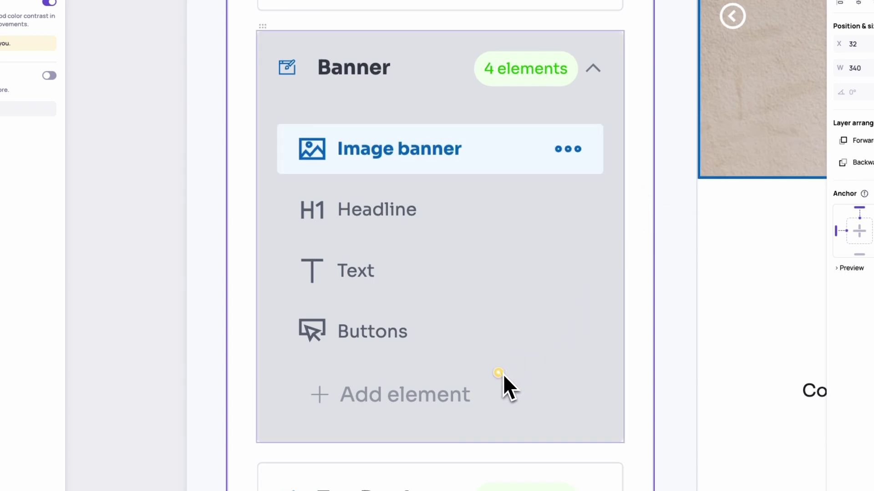
{"action": "mouse_move", "coordinate": [503, 375]}
{"action": "left_click", "coordinate": [572, 437]}
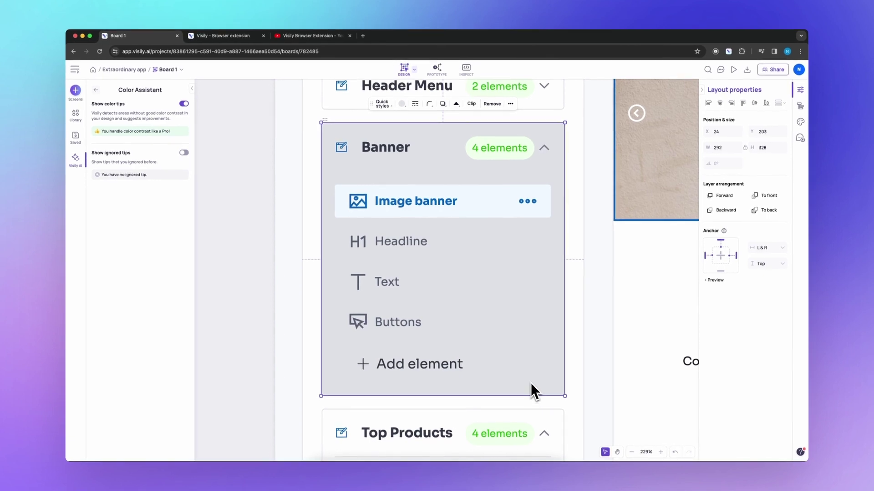
Make the Banner card background white and apply the remaining element-list contrast fix.
{"action": "left_click", "coordinate": [401, 106]}
{"action": "left_click", "coordinate": [400, 119]}
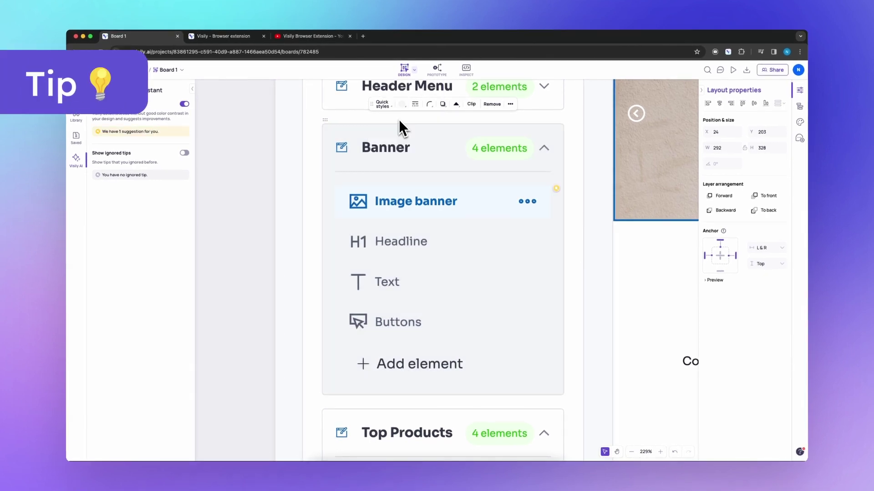
{"action": "mouse_move", "coordinate": [555, 191]}
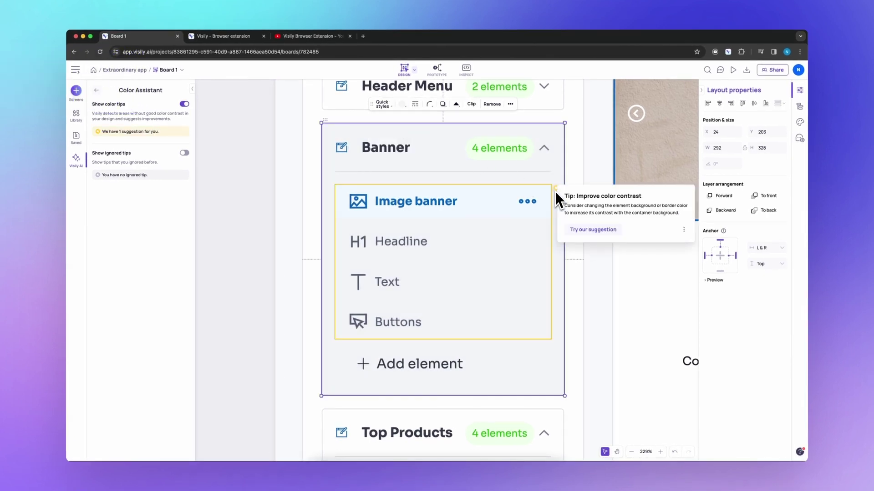
{"action": "left_click", "coordinate": [586, 231]}
{"action": "left_click", "coordinate": [585, 247]}
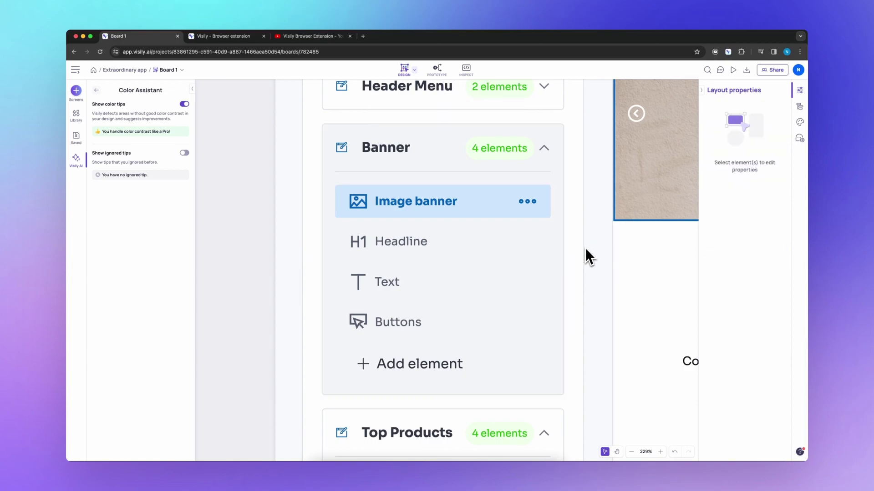